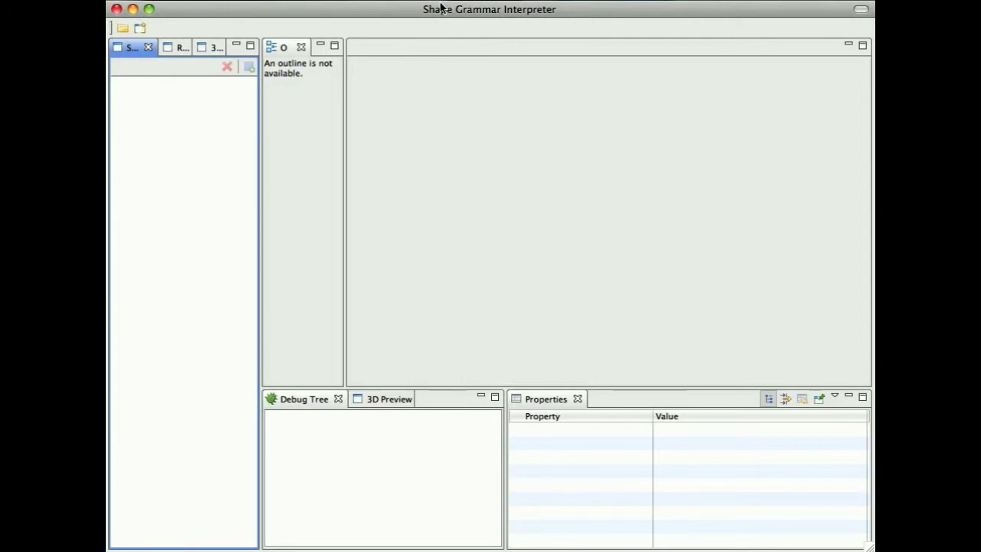
Open the AuctionHouse.VWG.xml grammar from the grammars folder
left_click(395, 2)
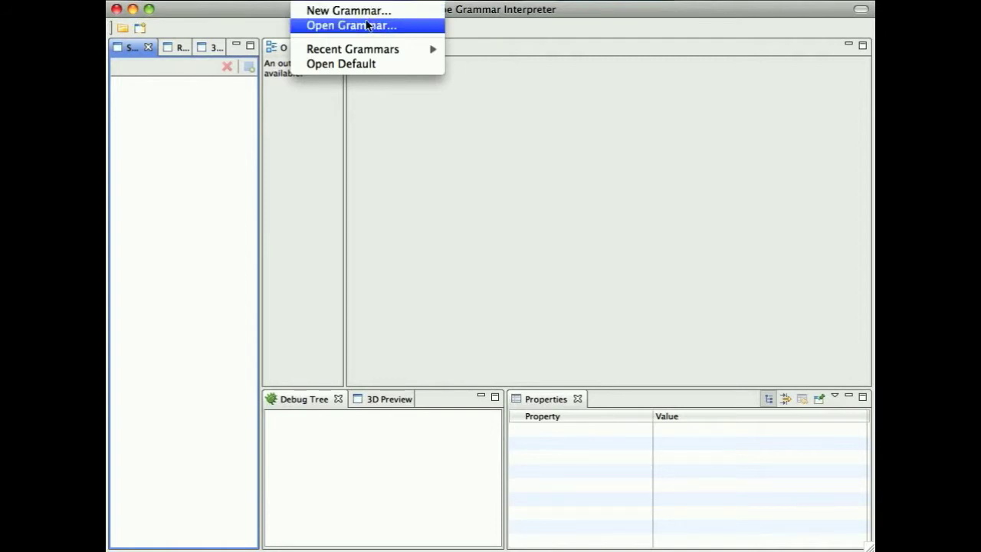
left_click(367, 25)
left_click(687, 155)
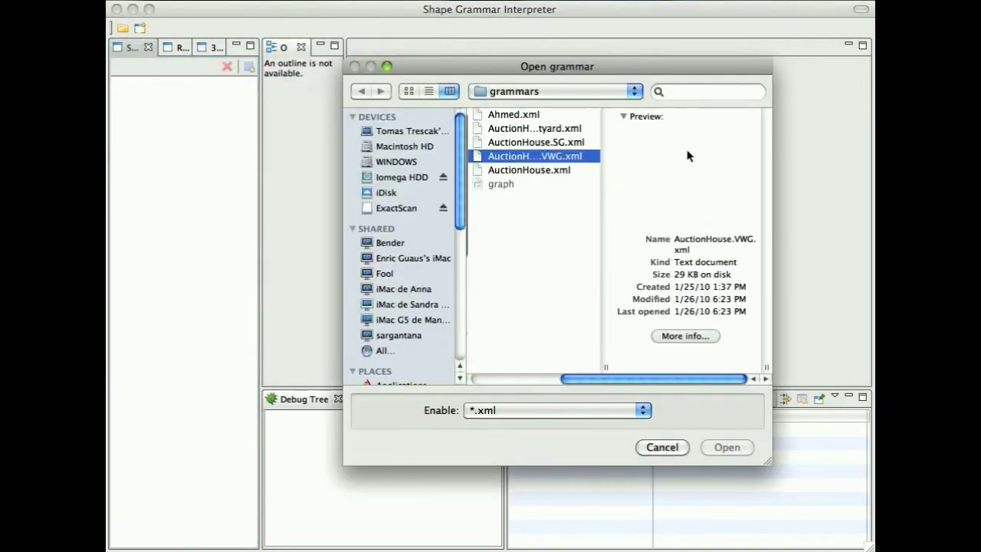
double_click(544, 156)
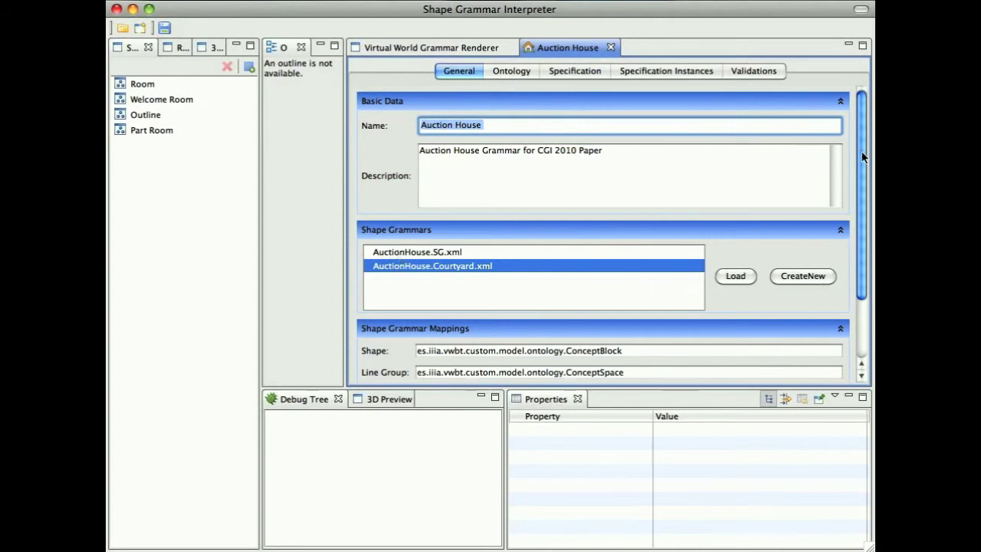
Highlight SimpleHeuristics in the General tab's Heuristic field, then view the Ontology concepts
left_click_drag(861, 156, 862, 215)
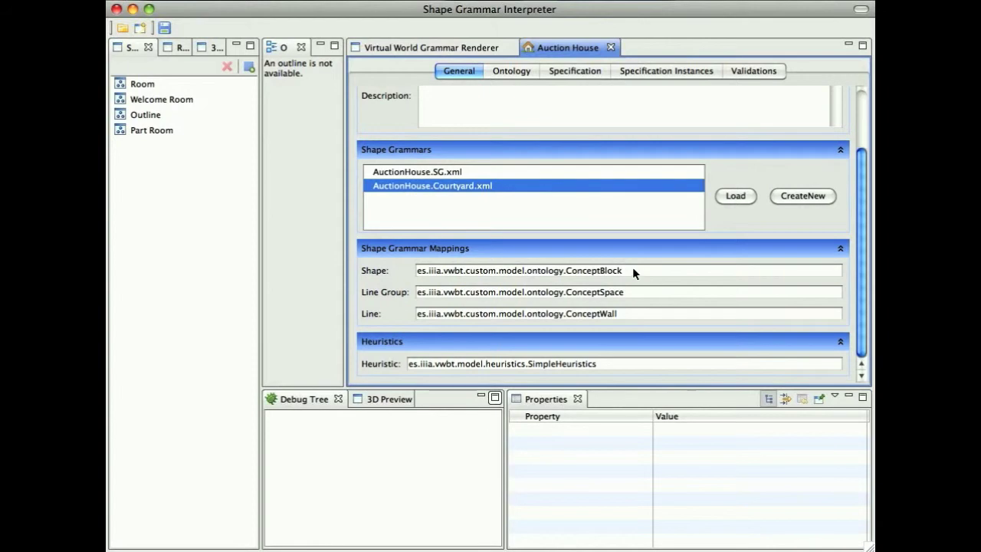
left_click(560, 365)
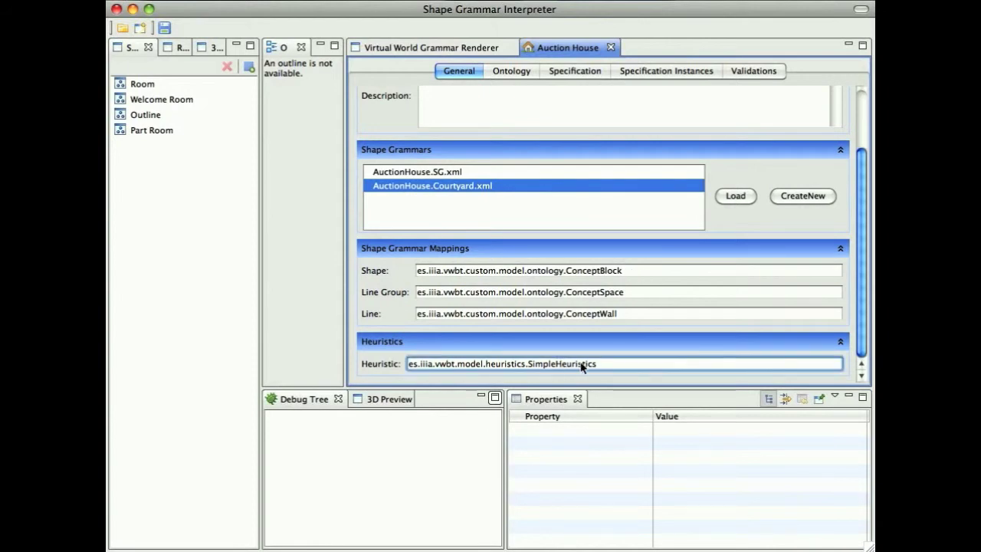
left_click_drag(578, 365, 600, 364)
left_click(601, 363)
left_click_drag(527, 363, 623, 362)
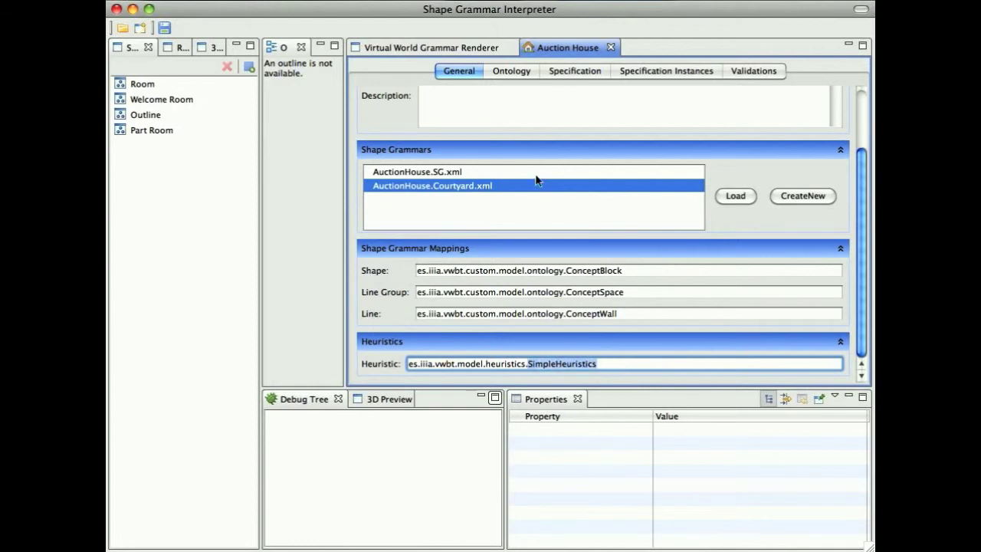
left_click(509, 71)
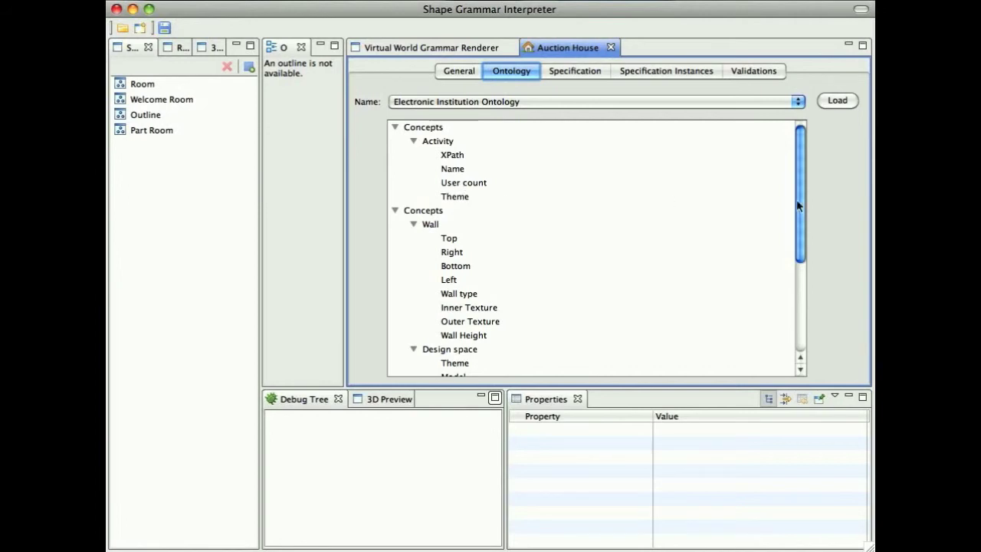
Scroll the ontology tree down to Design space, then show the Specification mappings
left_click_drag(797, 157, 793, 207)
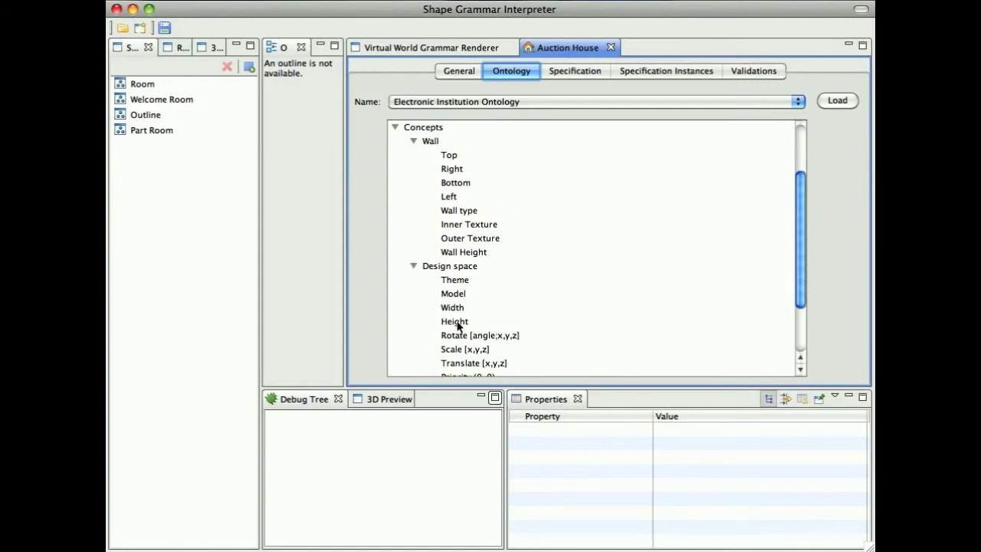
mouse_move(800, 206)
left_mouse_down()
mouse_move(795, 273)
mouse_move(794, 211)
left_mouse_up()
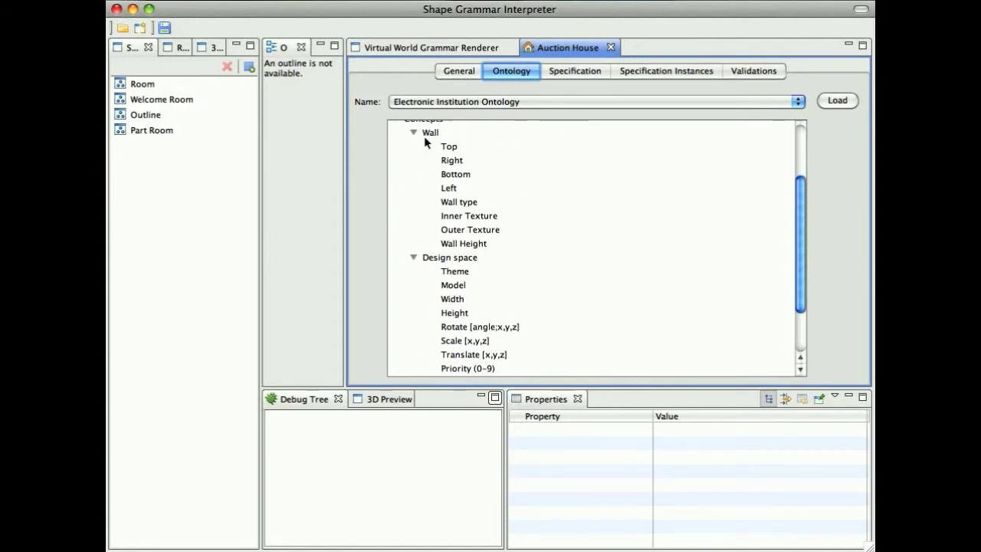
left_click(567, 72)
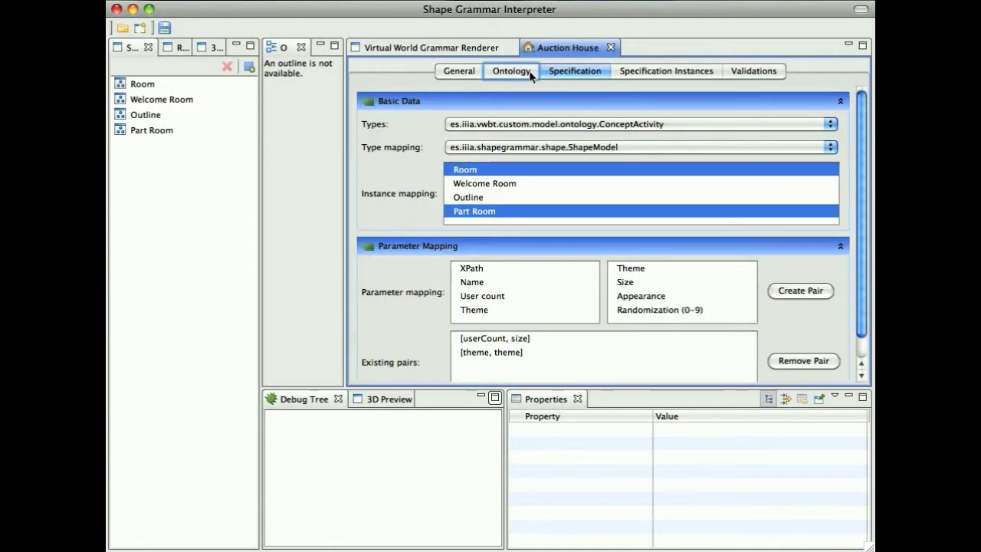
Show the Specification Instances list with the eight Activity instances from AuctionHouse.xml
left_click(665, 72)
left_click(580, 72)
left_click(657, 71)
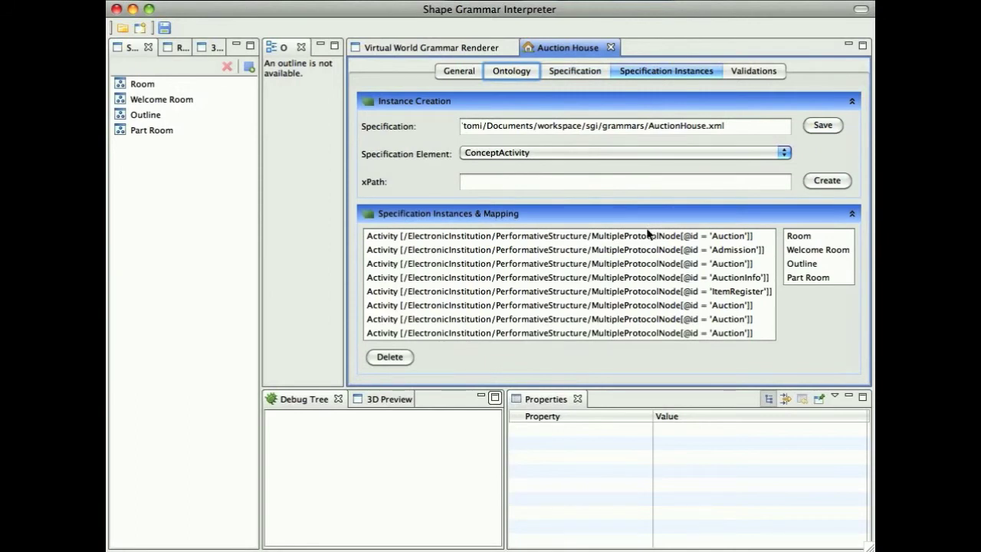
Check the AuctionHouse.xml specification path and keep ConceptActivity as the specification element
left_click(739, 125)
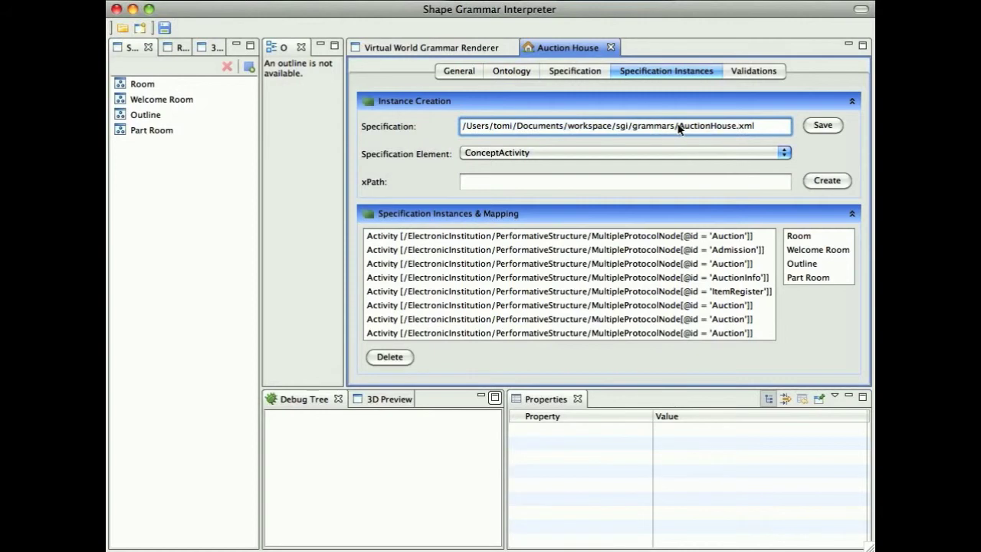
left_click_drag(756, 126, 679, 125)
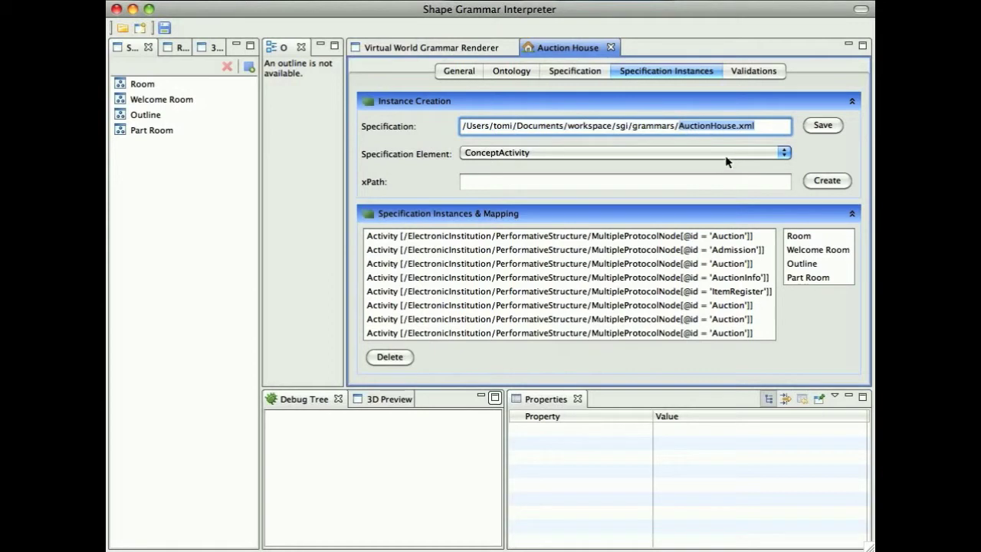
left_click(601, 157)
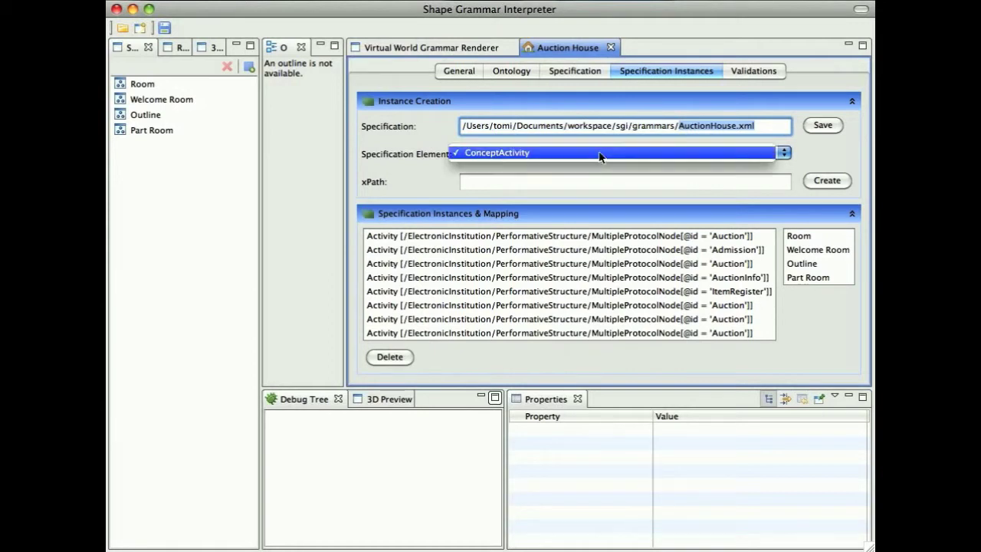
left_click(438, 158)
left_click(478, 181)
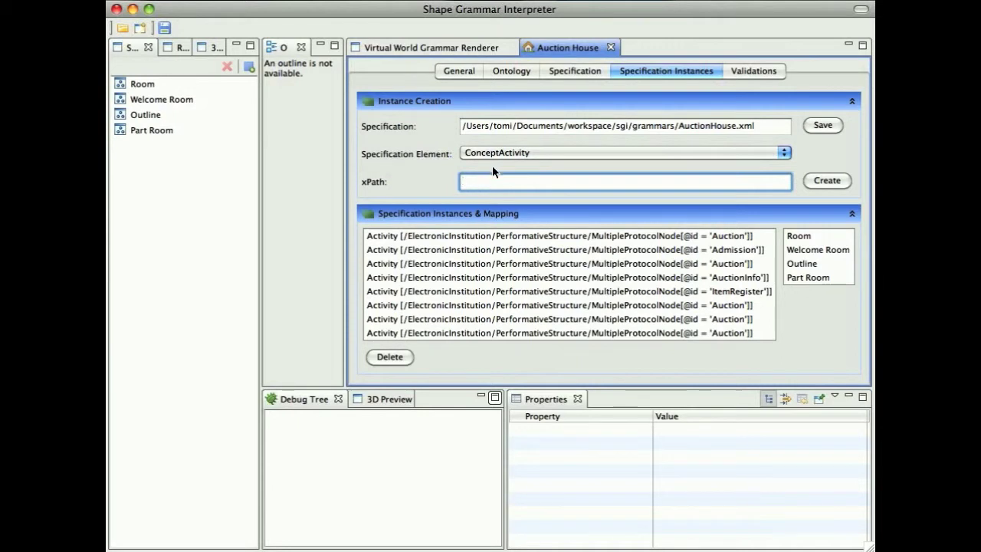
left_click(501, 153)
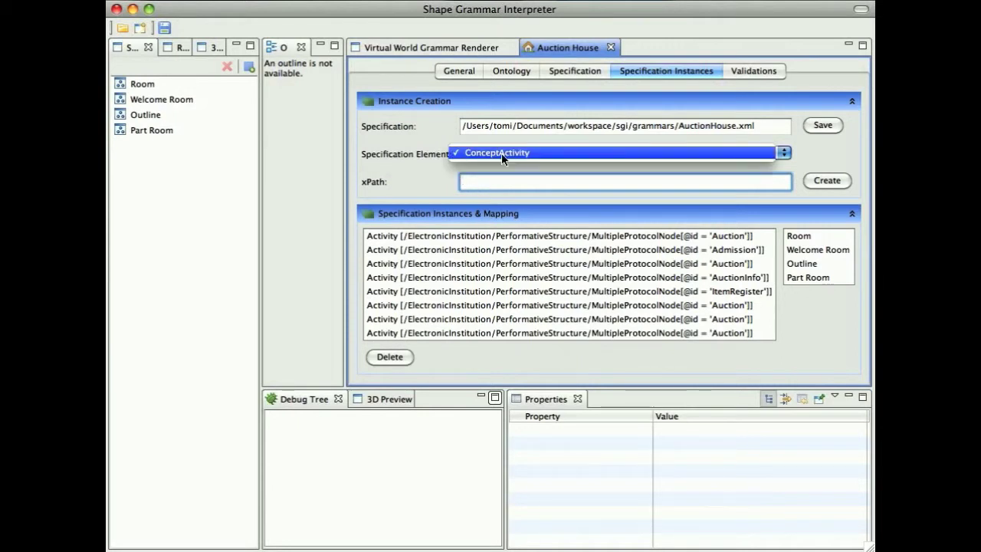
left_click(539, 237)
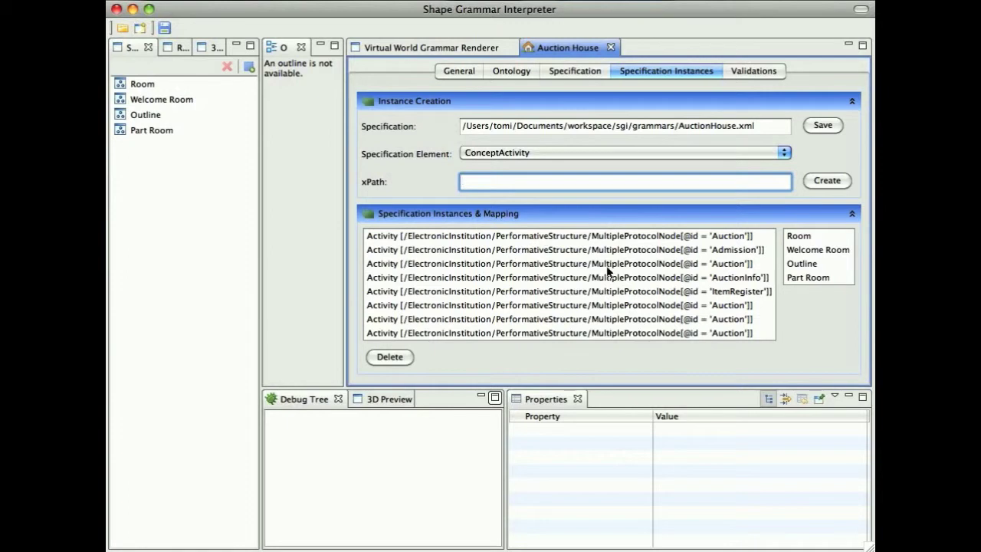
Browse the ItemRegister and Auction instances to inspect their mappings and properties
left_click(665, 295)
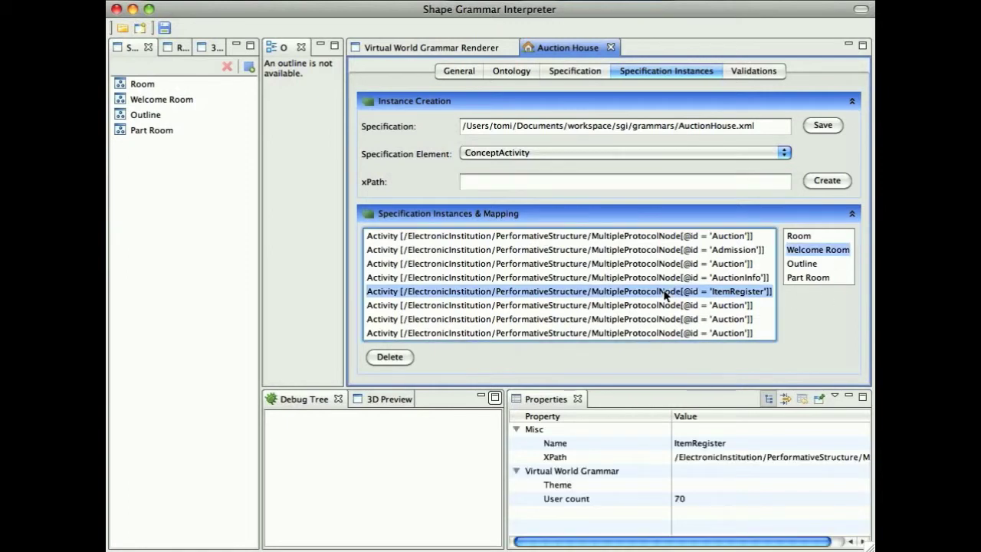
left_click(681, 239)
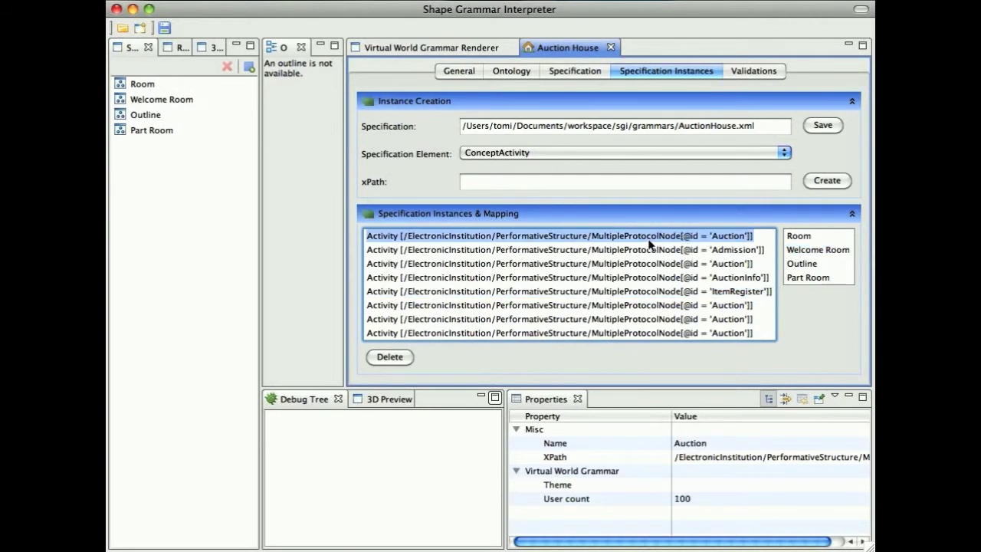
left_click(652, 333)
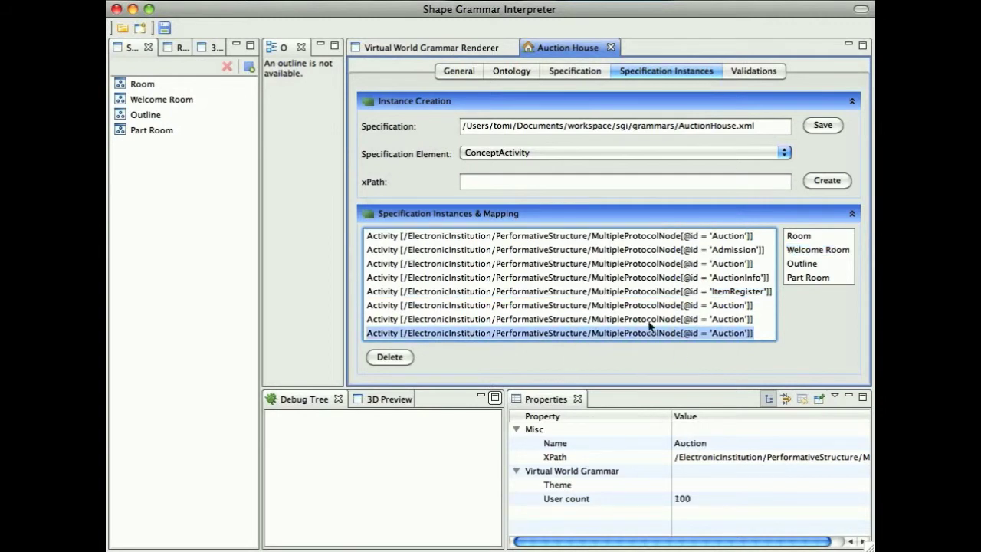
left_click(650, 320)
left_click(652, 306)
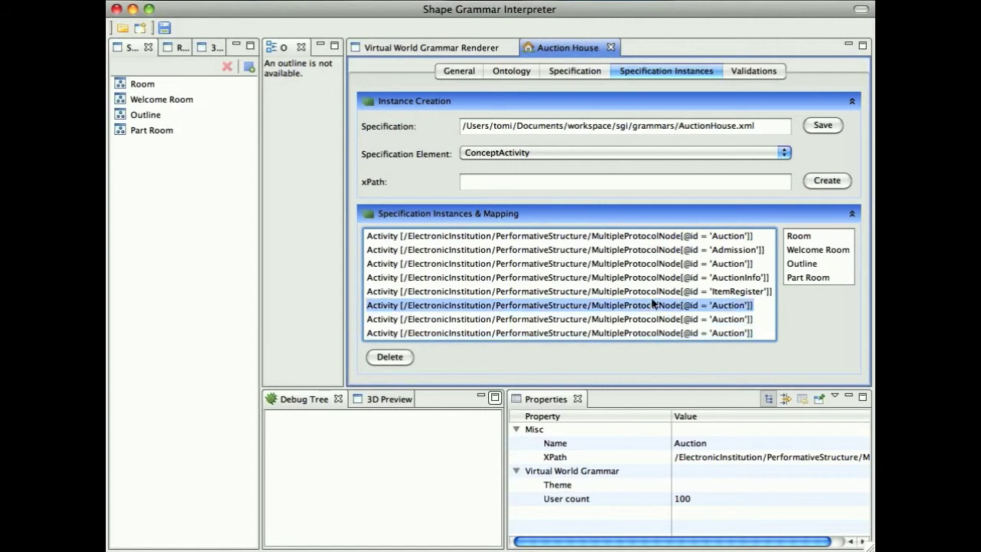
left_click(670, 263)
left_click(671, 240)
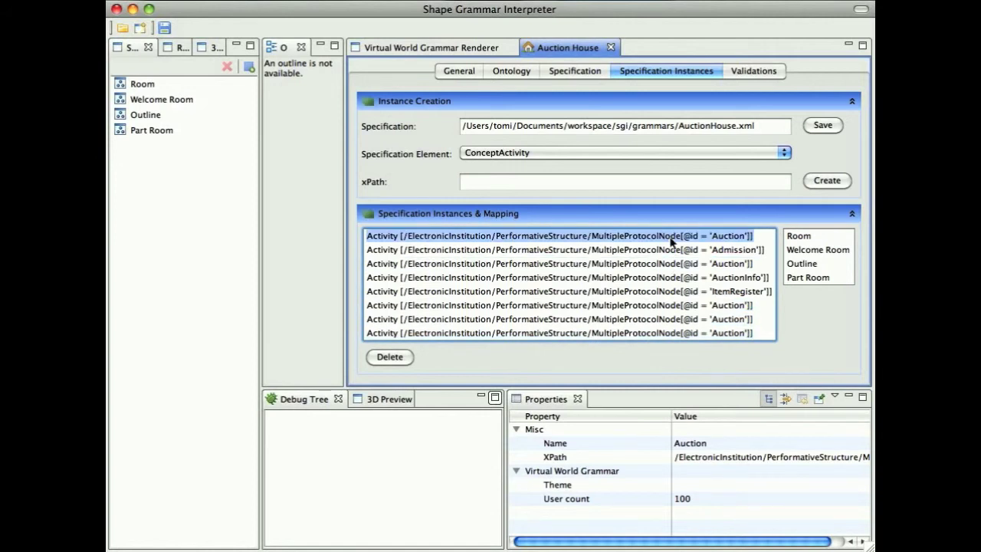
Recheck the AuctionInfo and ItemRegister instances, then show the Validations tab with intersect(right(), all())
left_click(586, 74)
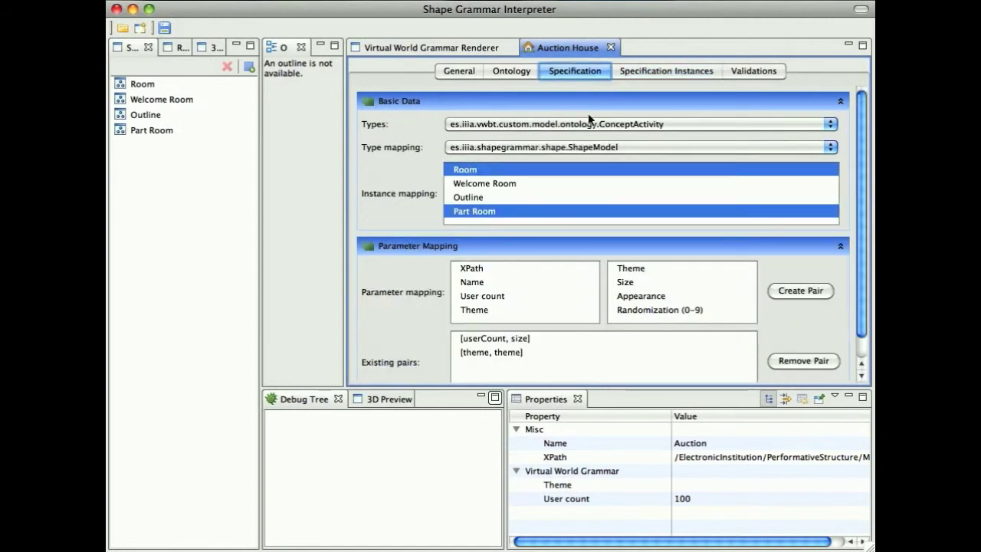
left_click(660, 69)
left_click(726, 278)
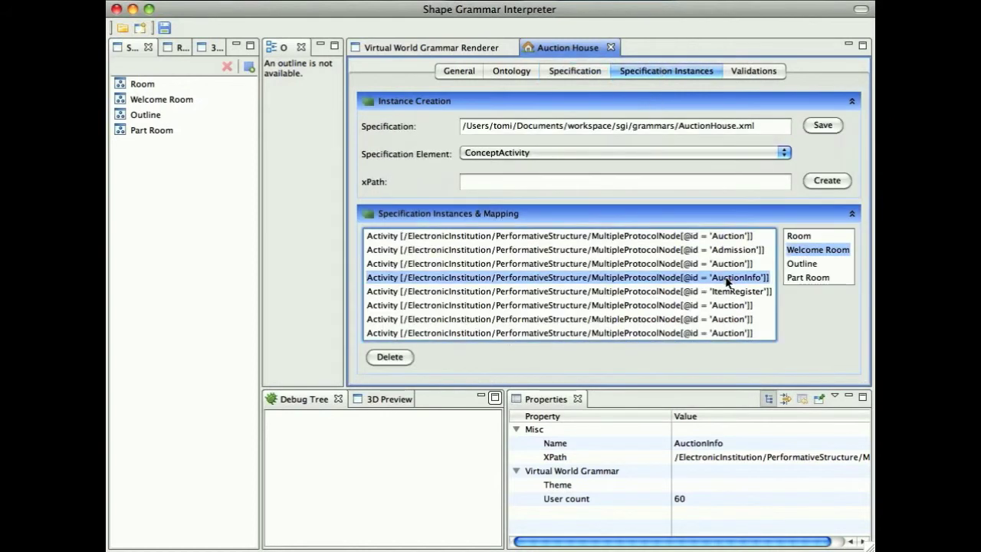
left_click(723, 291)
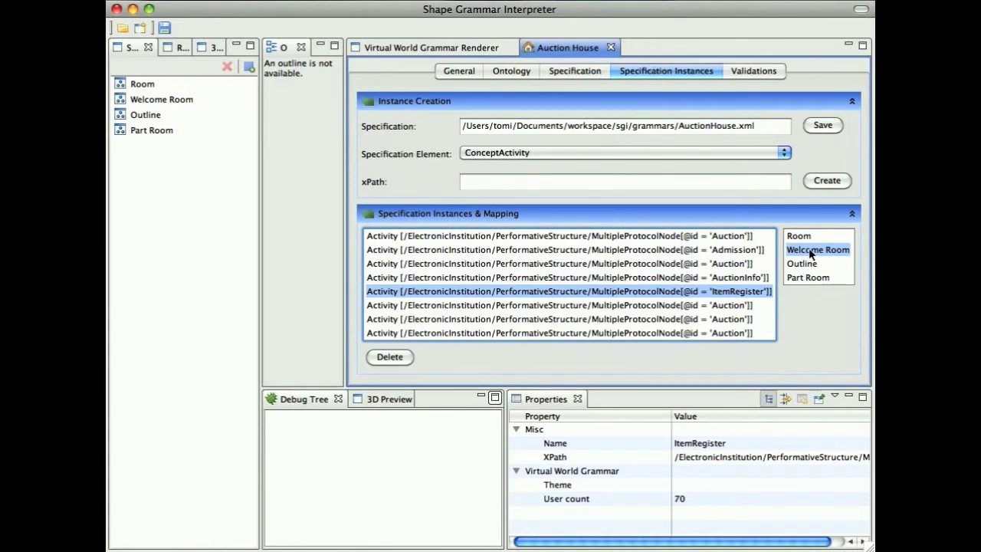
left_click(746, 71)
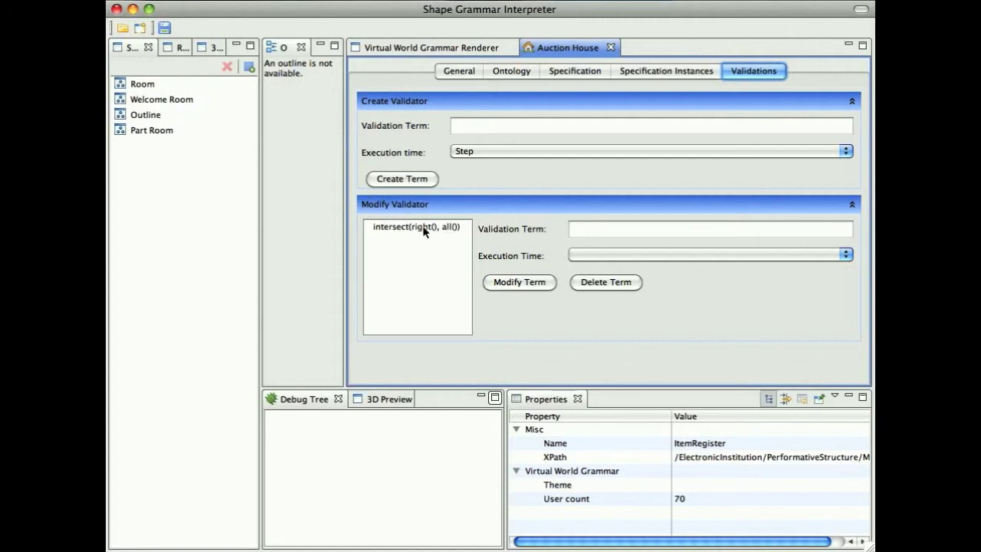
Look at the Validation Term field and General settings, then return to Specification Instances
left_click(487, 127)
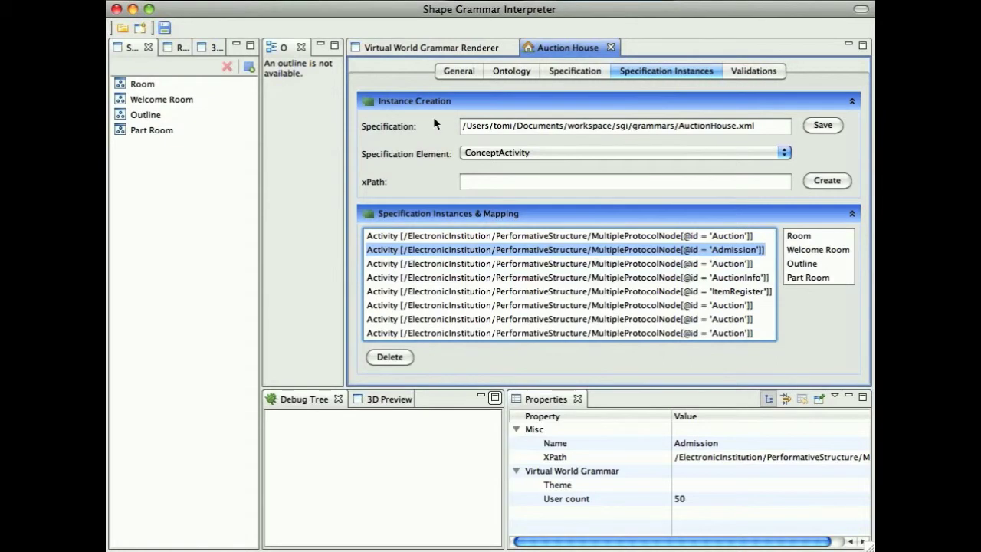
left_click(472, 68)
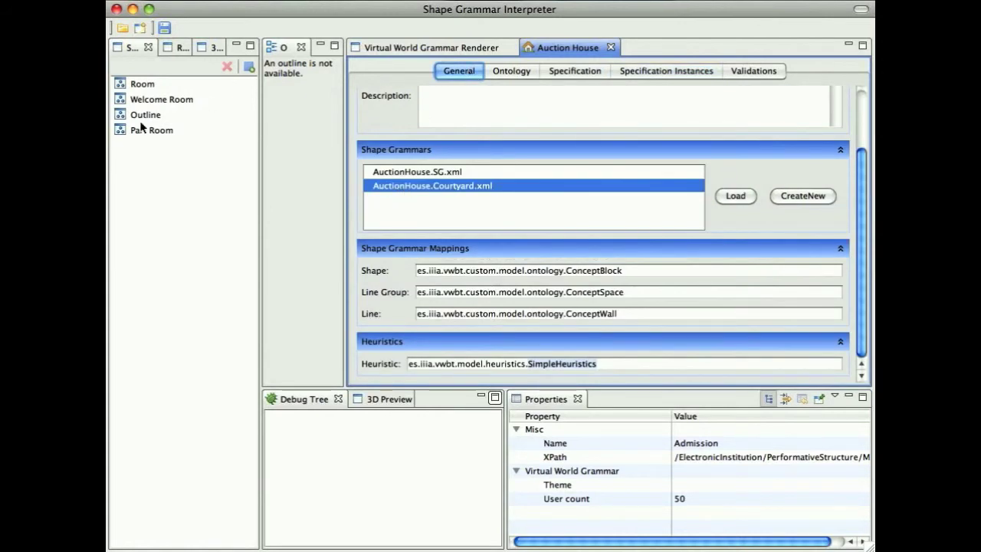
left_click(641, 73)
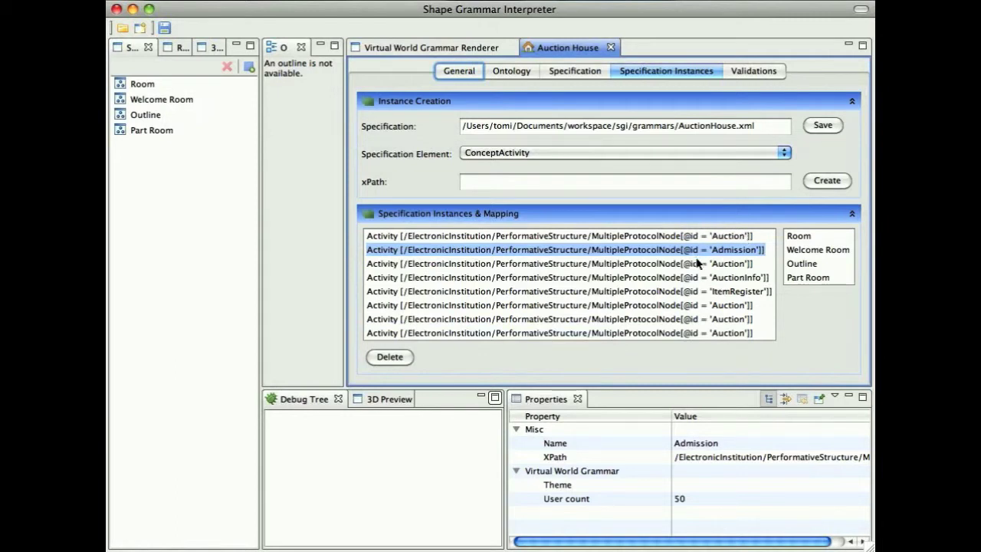
Open the Outline shape and zoom to fit its floor plan with copiers, plants and aspen trees
double_click(149, 116)
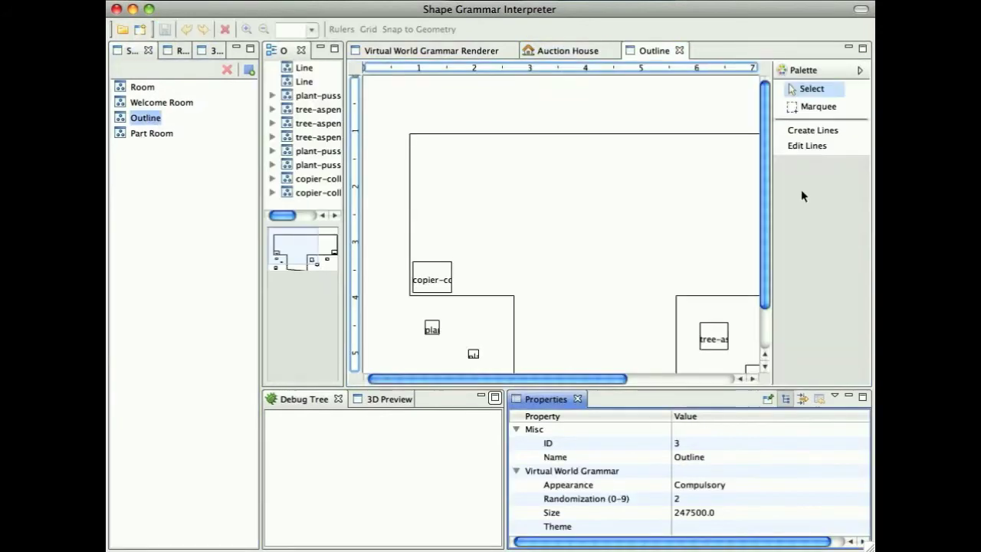
scroll(594, 179, "up", 1, "ctrl")
scroll(593, 179, "down", 2, "ctrl")
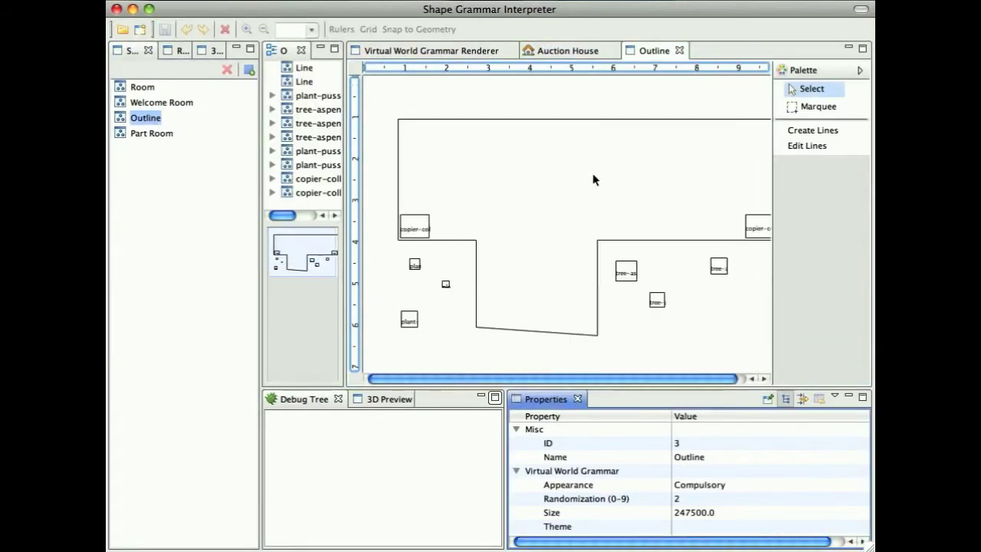
scroll(594, 179, "down", 2, "ctrl")
scroll(592, 179, "up", 1, "ctrl")
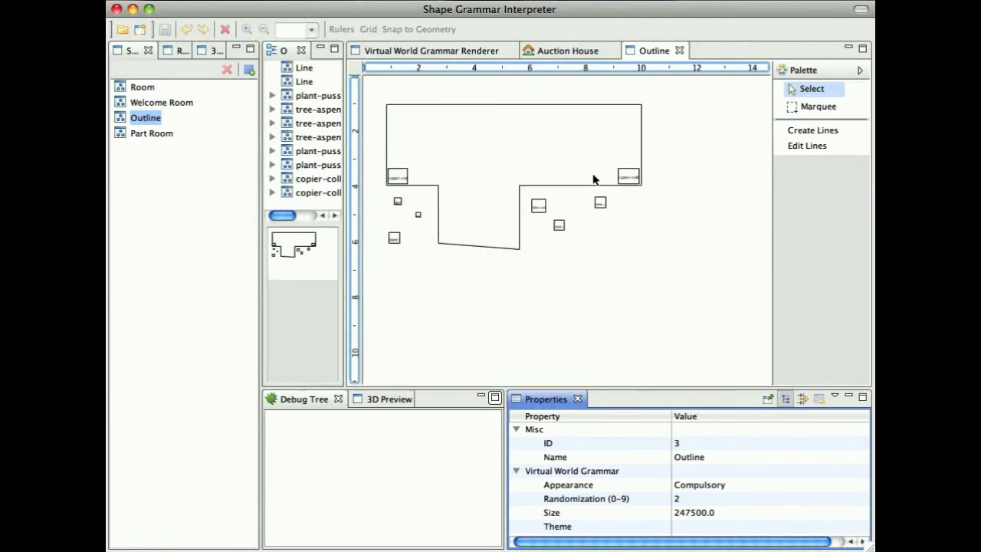
scroll(593, 181, "up", 1, "ctrl")
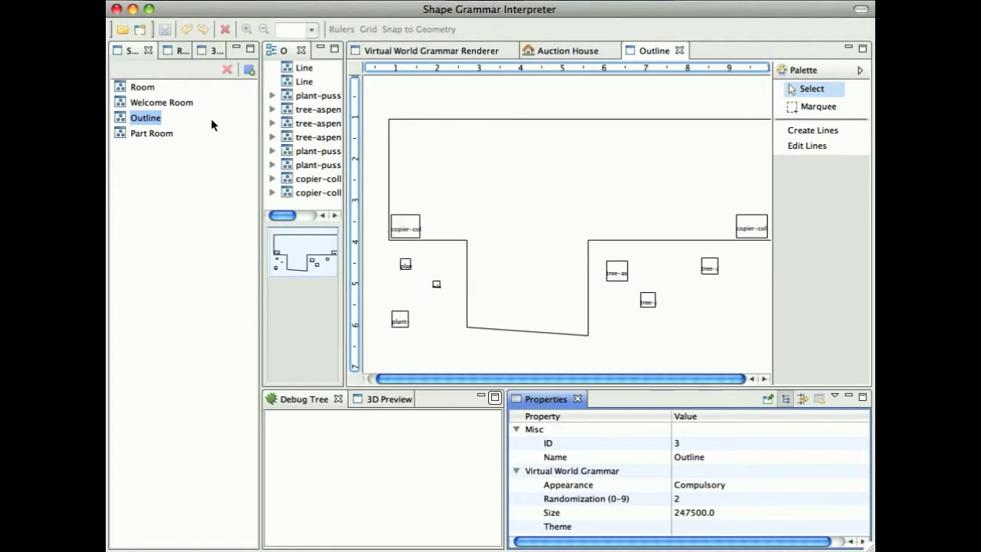
Open the Welcome Room, Room and Part Room shapes, each in its own editor tab
left_click(140, 107)
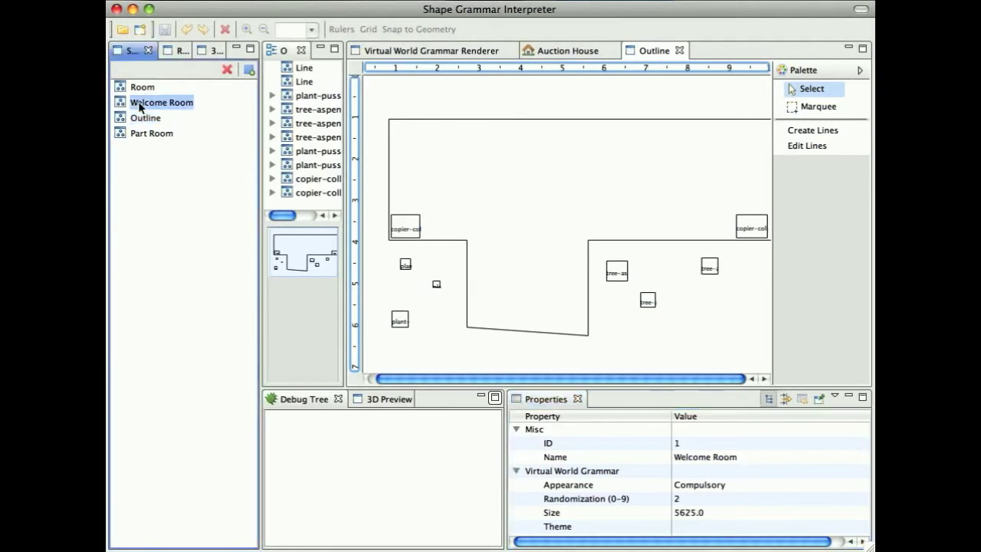
double_click(139, 108)
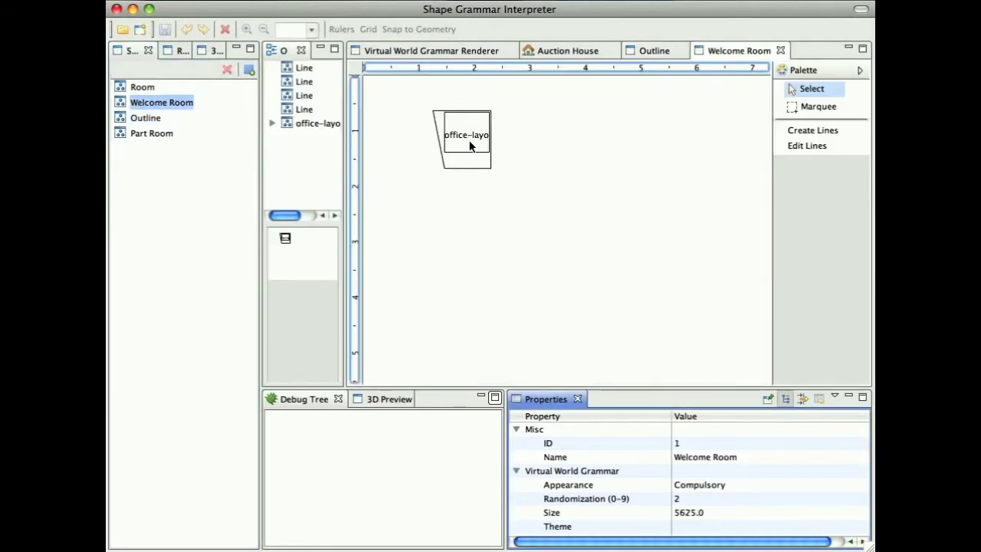
double_click(141, 88)
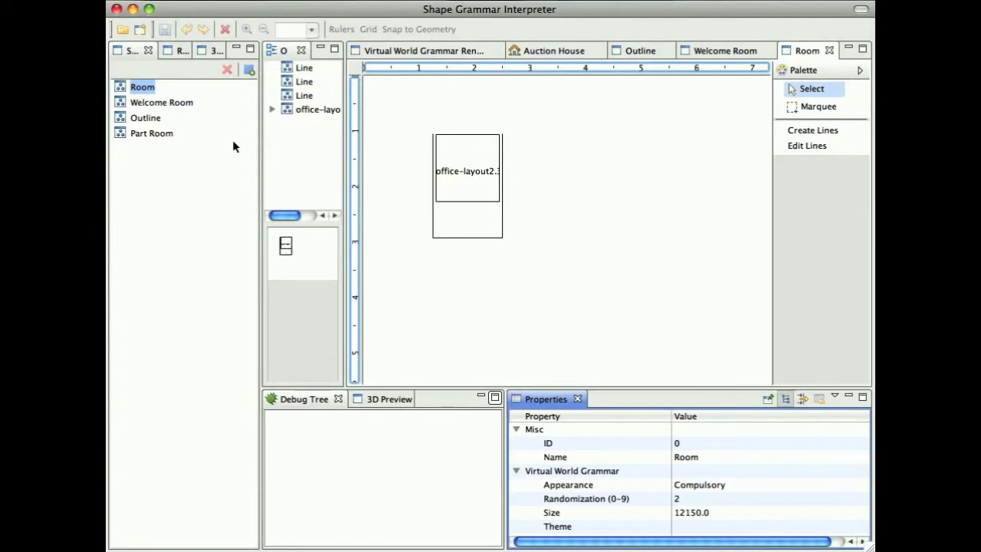
double_click(150, 133)
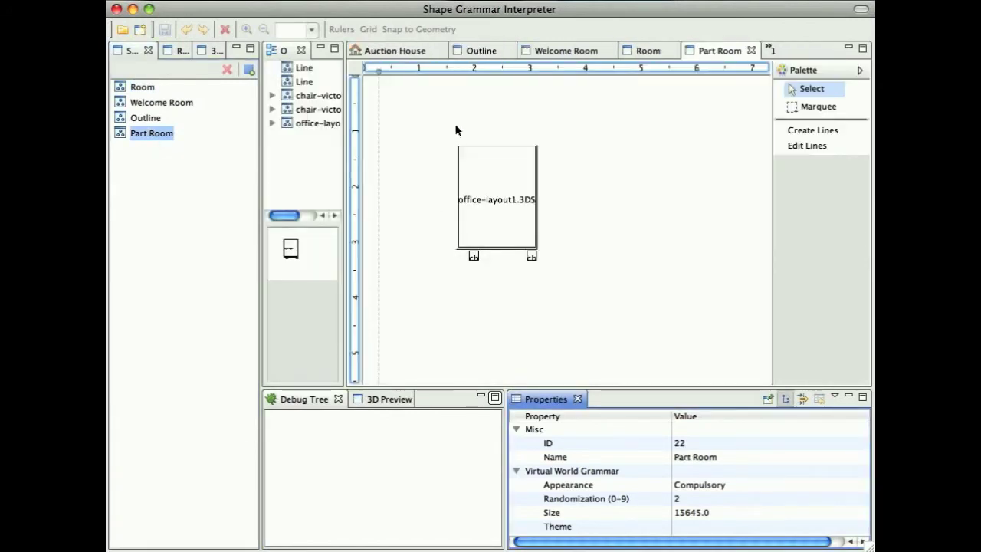
Open the Init Room, Init Welcome and Add Room rules, selecting Add Room's red room shape
left_click(182, 50)
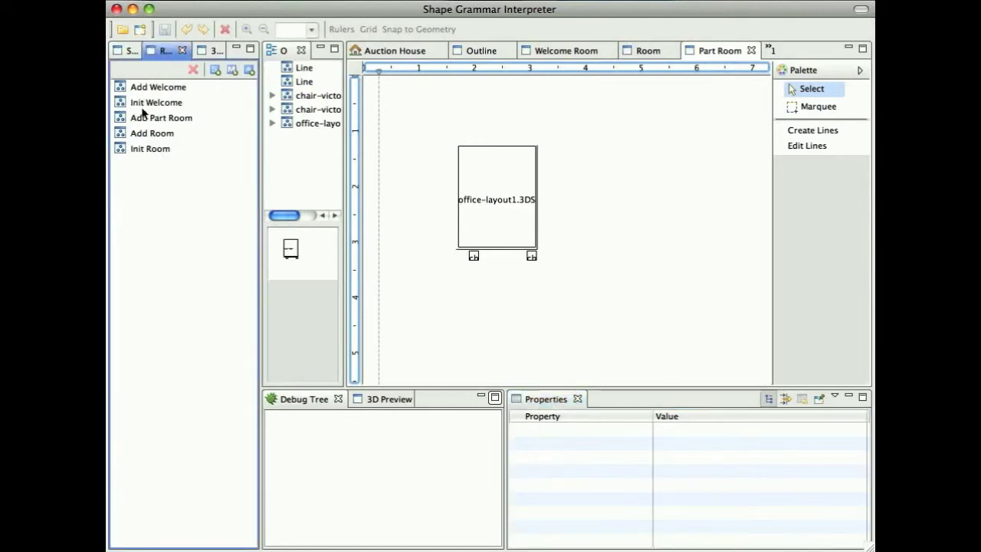
double_click(140, 151)
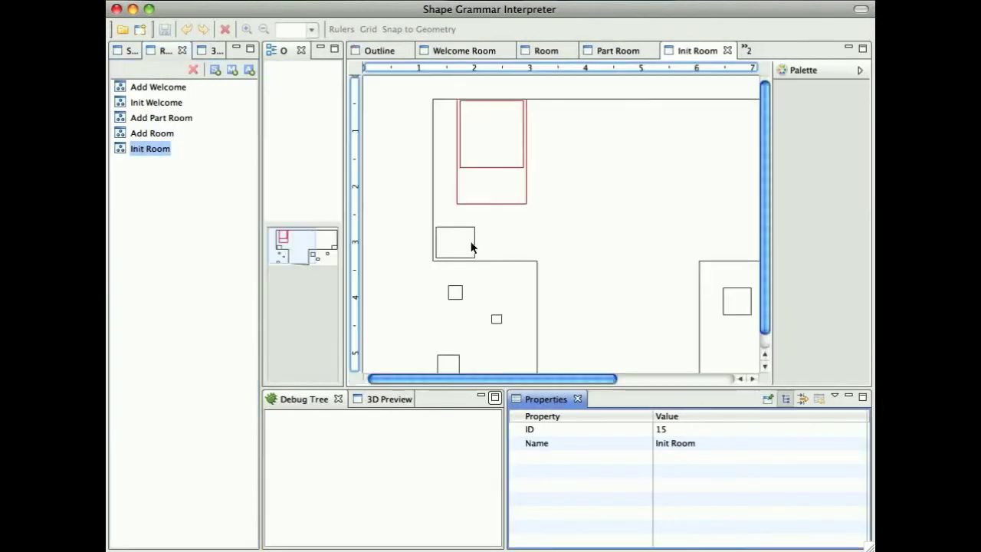
scroll(556, 292, "down", 2, "ctrl")
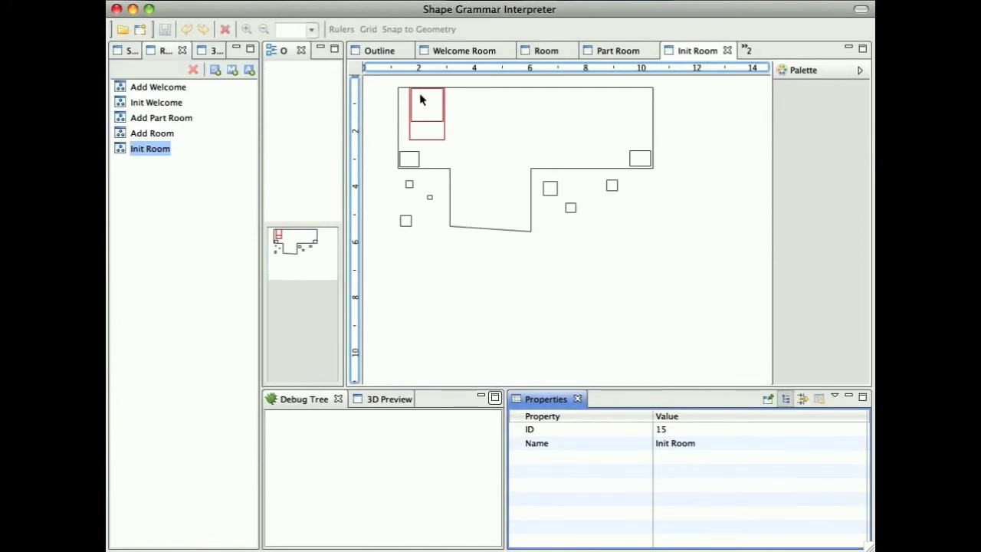
double_click(147, 102)
scroll(616, 284, "down", 2, "ctrl")
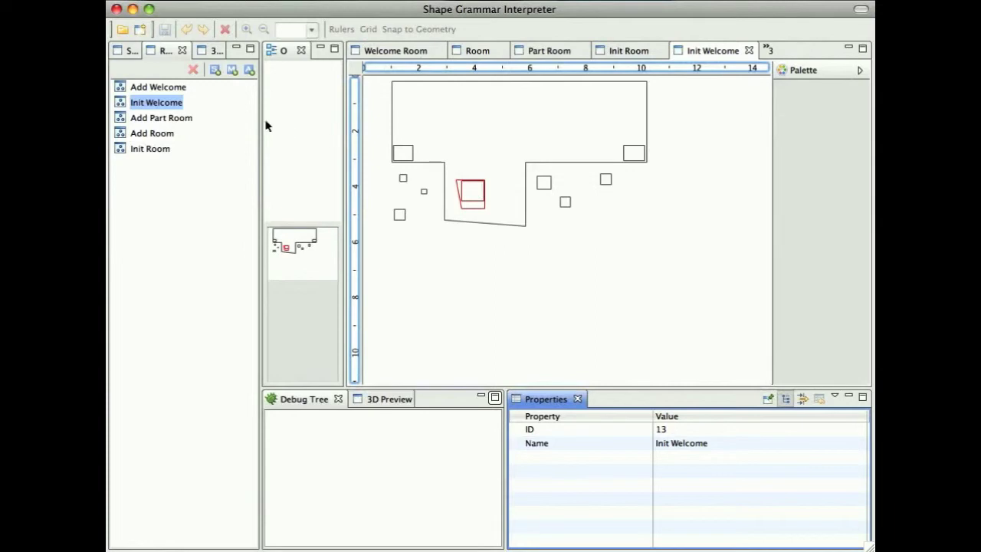
double_click(149, 135)
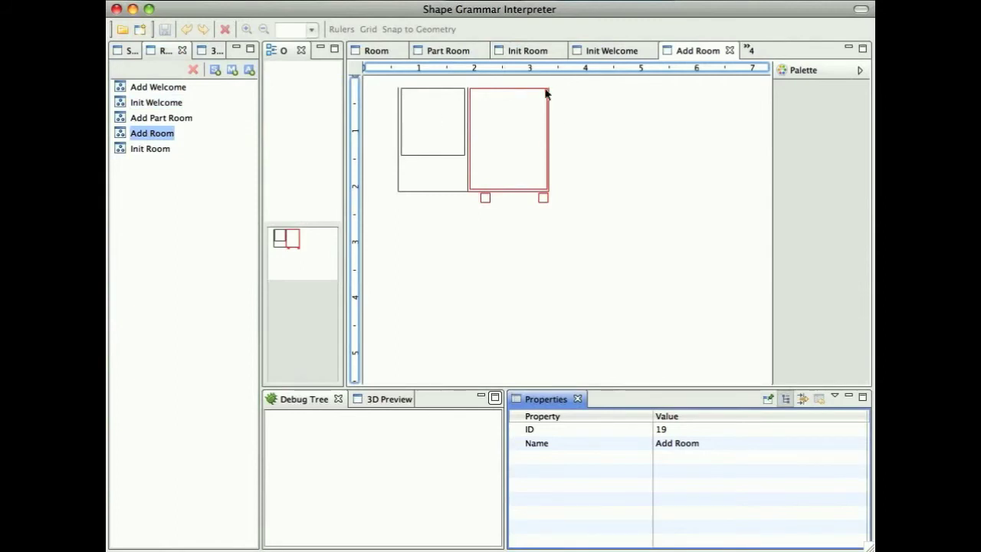
left_click(484, 197)
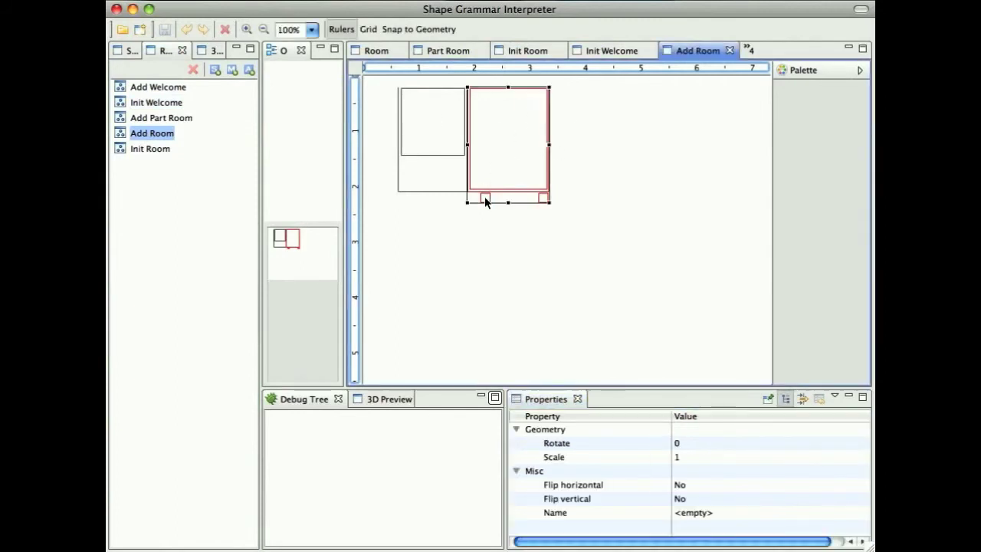
Reopen Part Room and inspect the left chair's chair-victorian.3DS model, priority 5, rotation -90;1,0,0
left_click(138, 49)
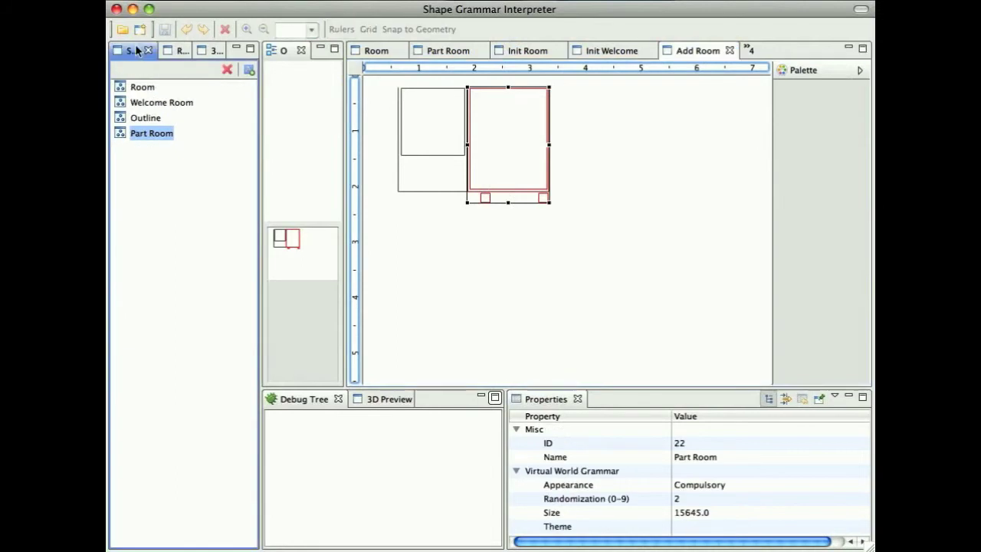
double_click(143, 132)
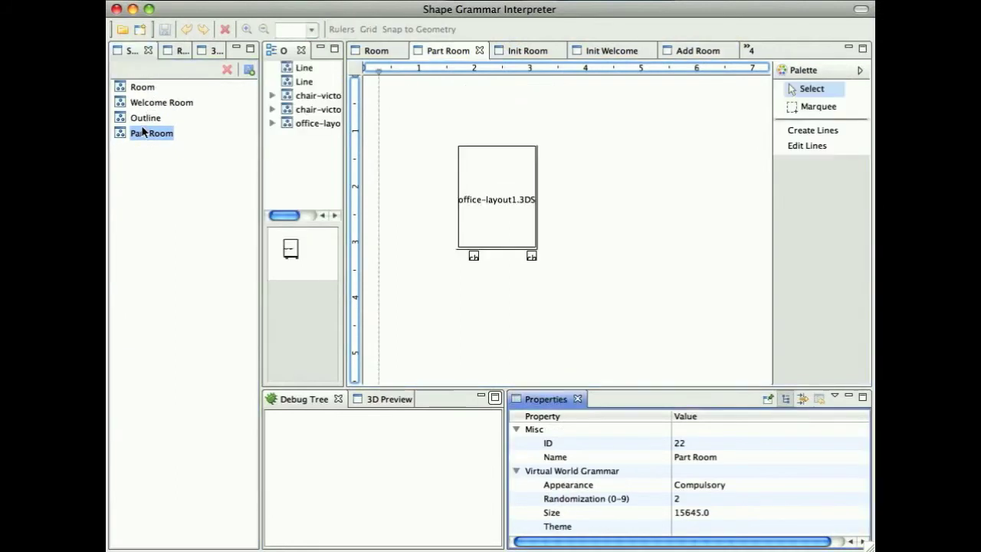
left_click(473, 257)
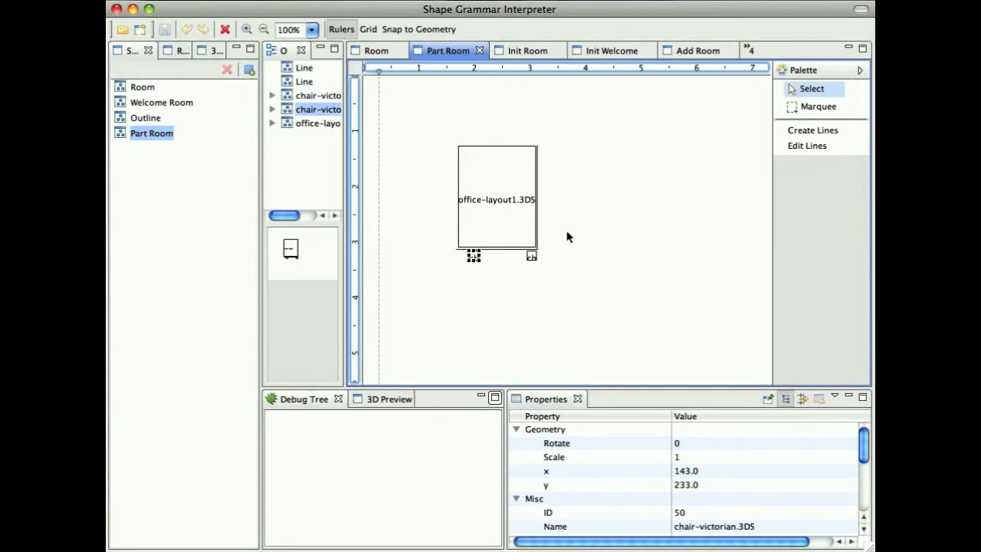
left_click_drag(867, 446, 863, 486)
left_click(751, 485)
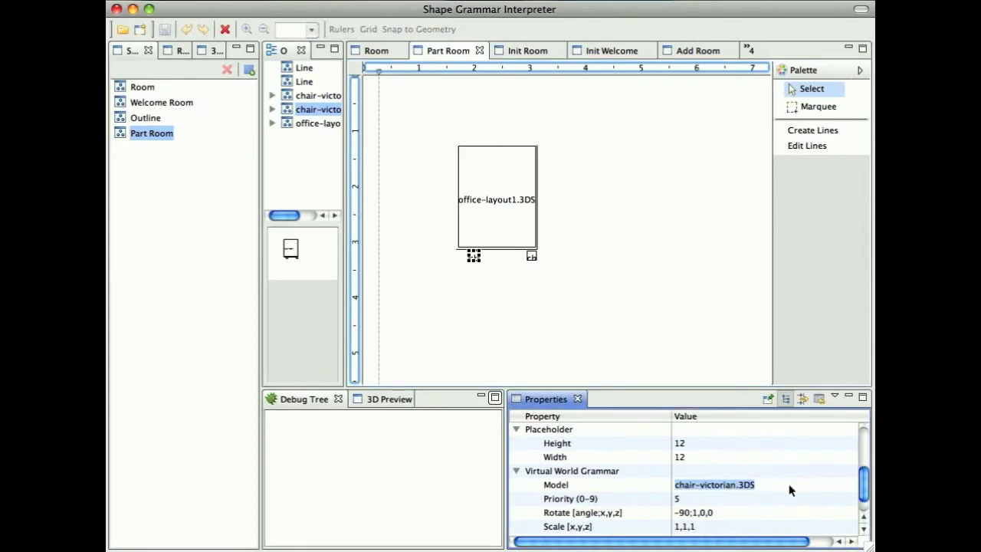
left_click_drag(864, 486, 868, 509)
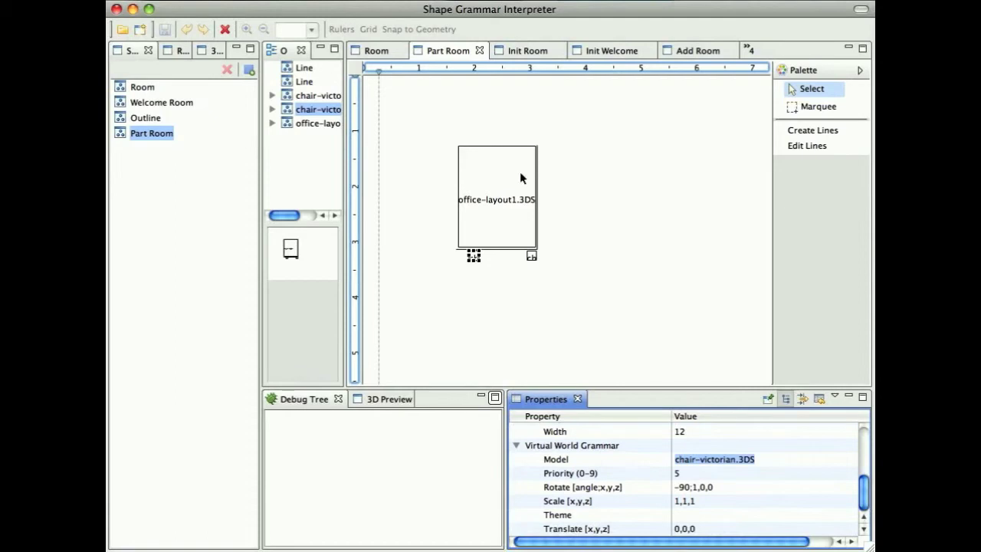
Run the grammar to generate an office room layout and zoom out to 75%
left_click(750, 49)
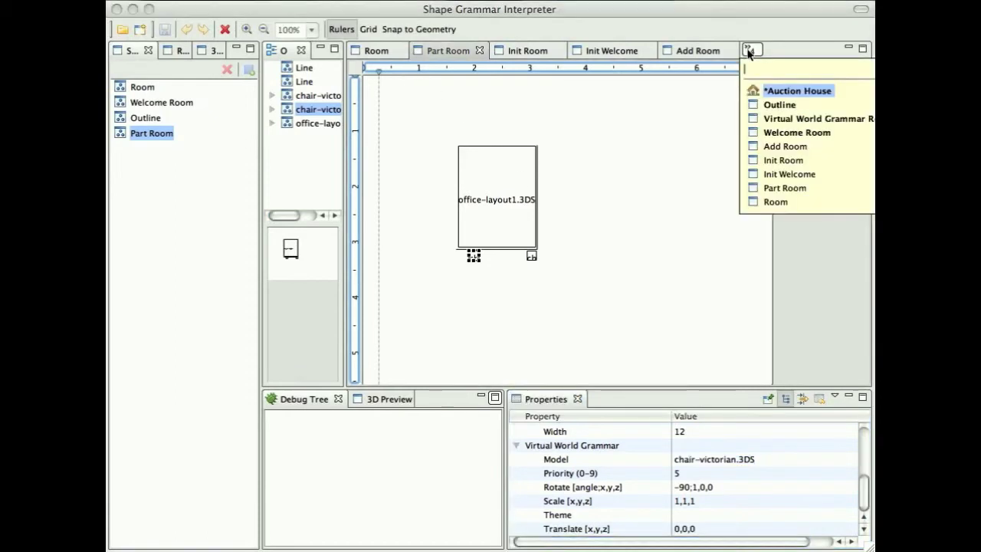
key("Escape")
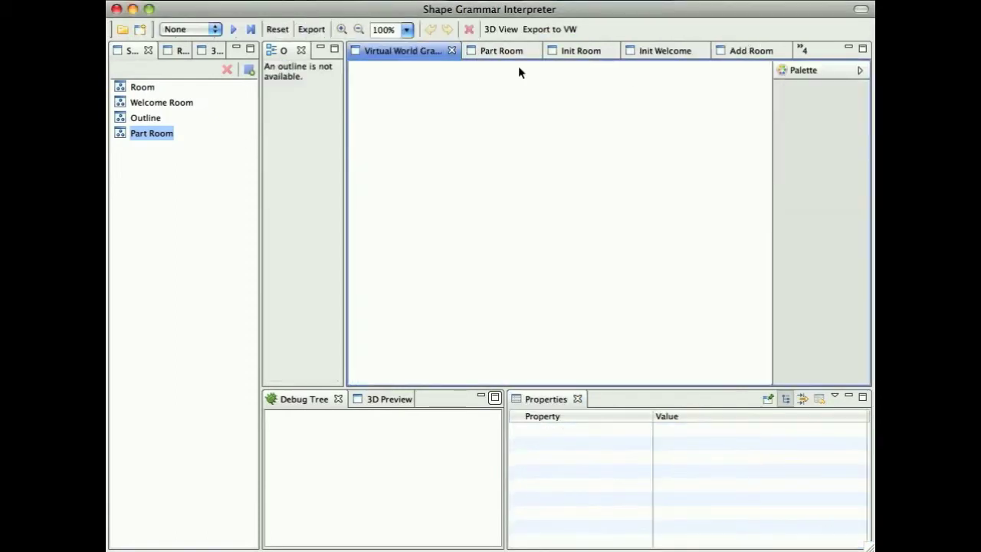
left_click(232, 30)
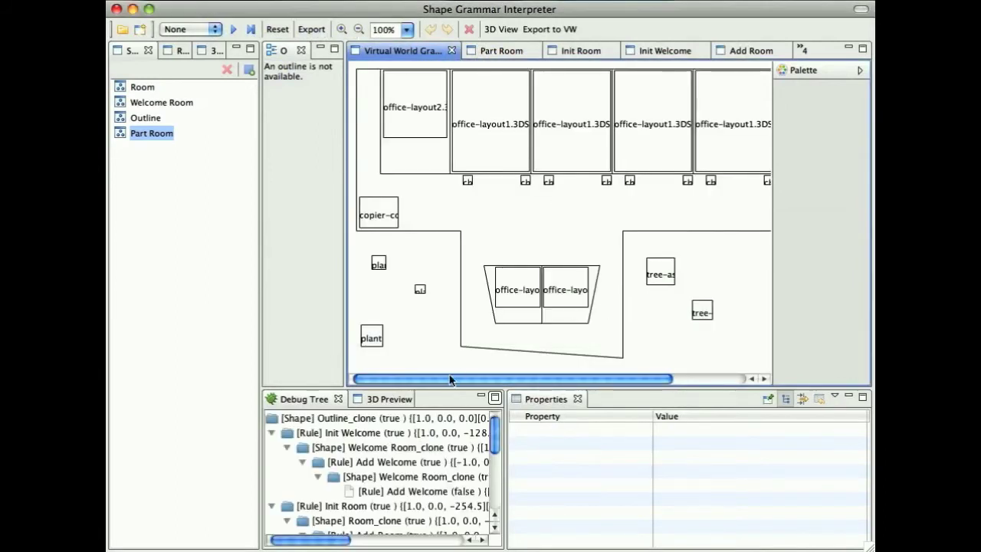
left_click_drag(452, 381, 483, 375)
scroll(492, 260, "down", 1, "ctrl")
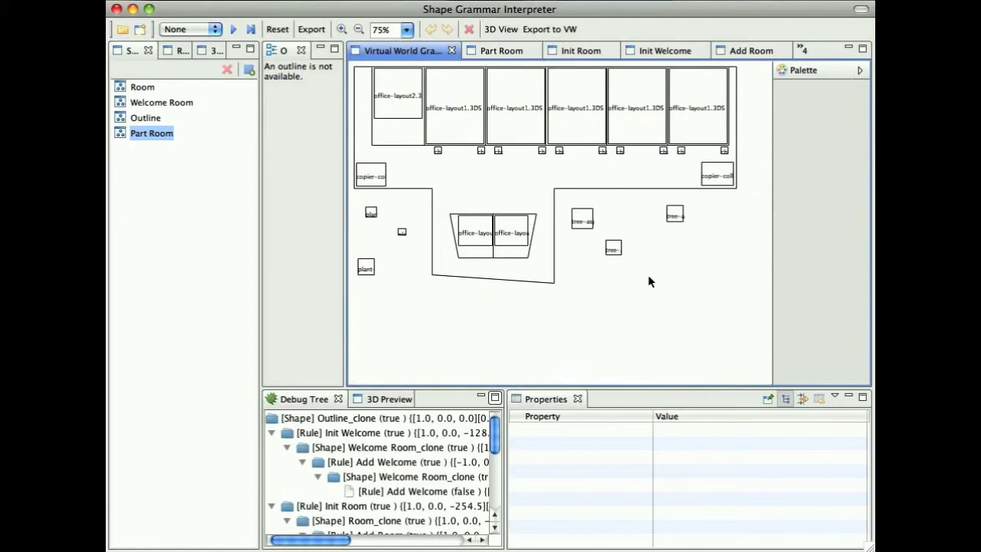
Show the layout in a maximized 3D Preview, rotated and zoomed toward the building front
left_click(378, 401)
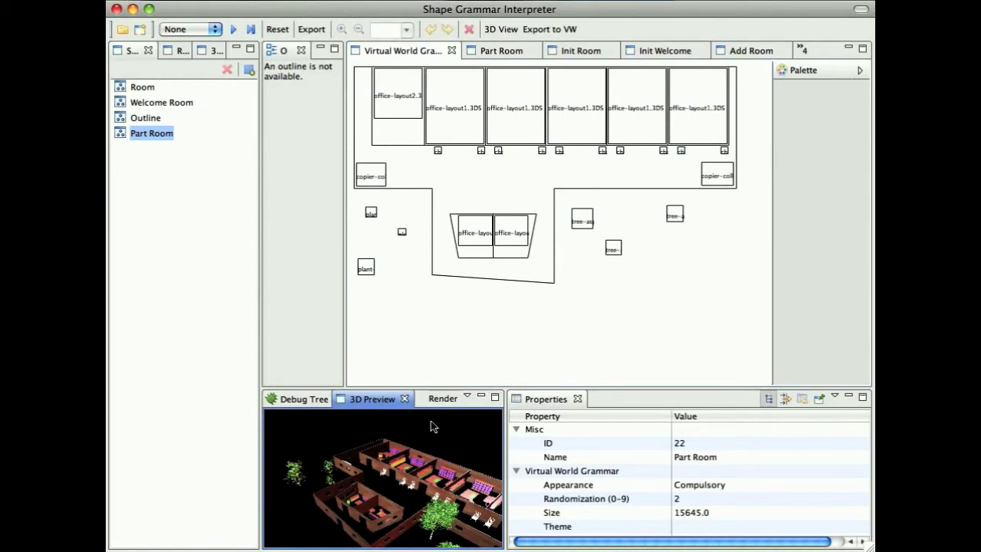
left_click_drag(346, 484, 378, 496)
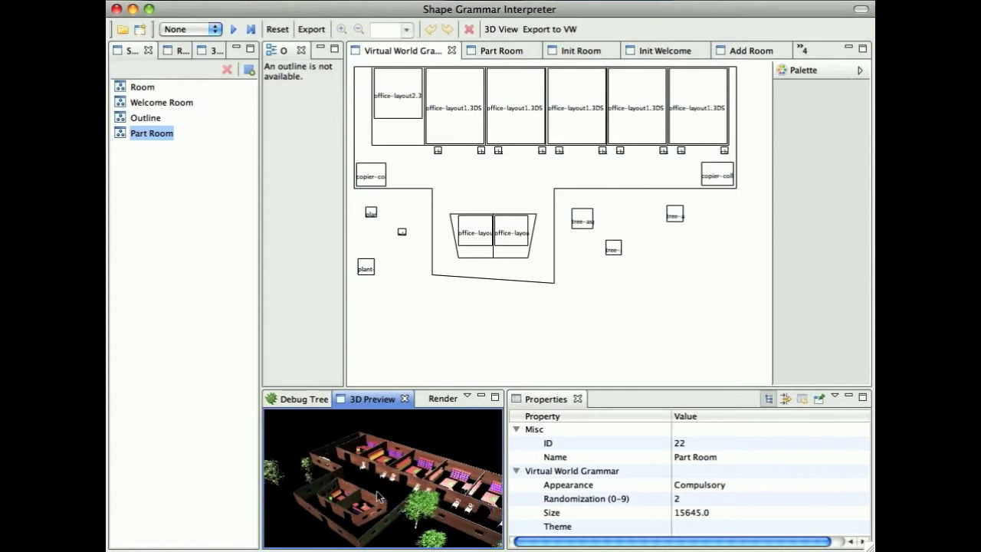
left_click(495, 397)
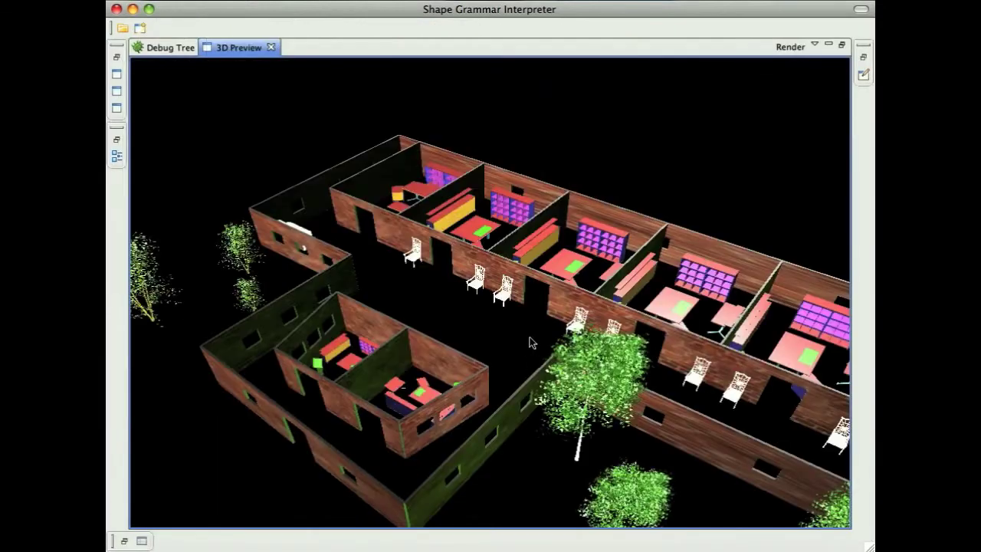
left_click_drag(531, 342, 595, 211)
left_click_drag(671, 126, 652, 171)
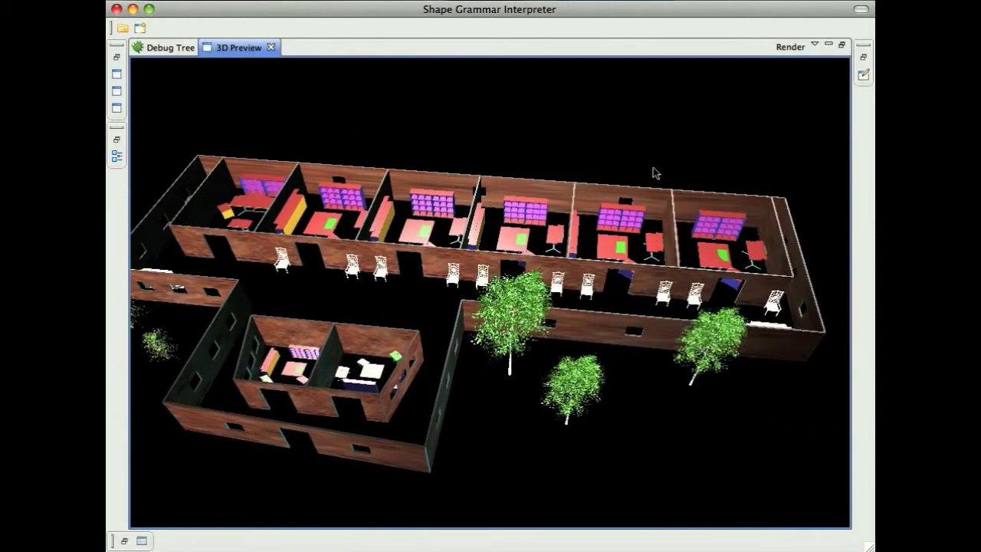
Restore the workspace and set the Virtual World Grammar randomization level to Medium
left_click(841, 46)
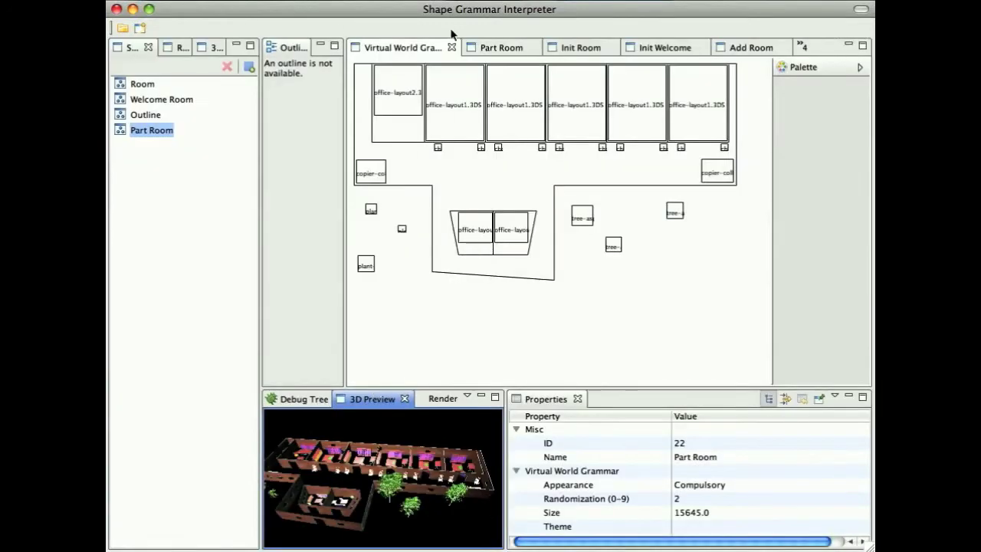
left_click(395, 49)
left_click(212, 33)
left_click(183, 55)
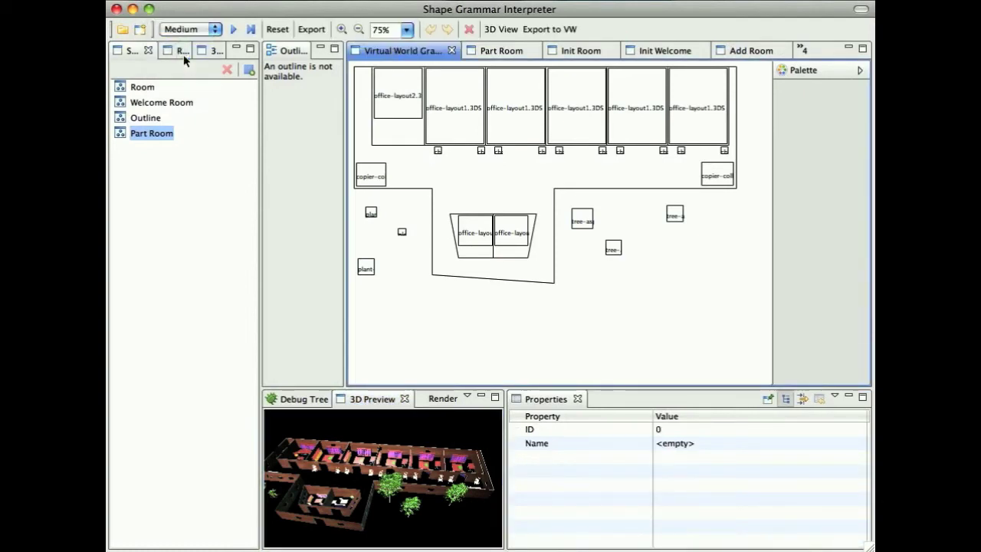
left_click(231, 31)
Load AuctionHouse.SG.xml in Auction House's General settings, closing editors without saving changes
left_click(802, 50)
left_click(835, 91)
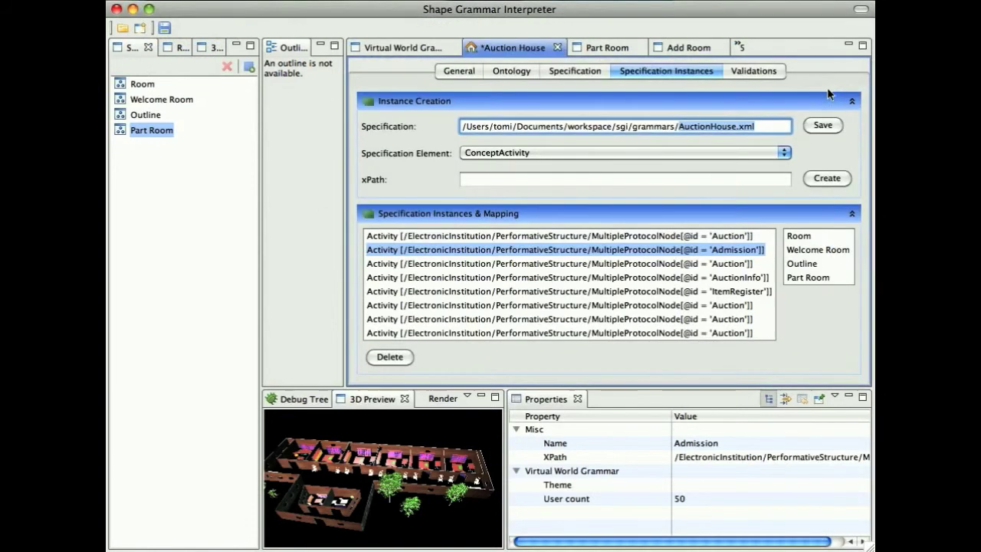
left_click(469, 71)
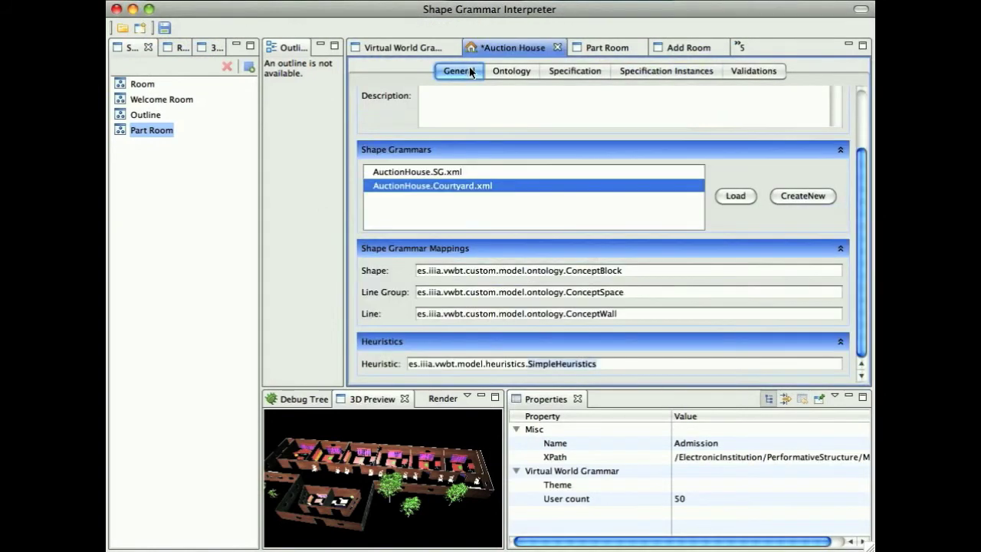
left_click(431, 174)
left_click(734, 197)
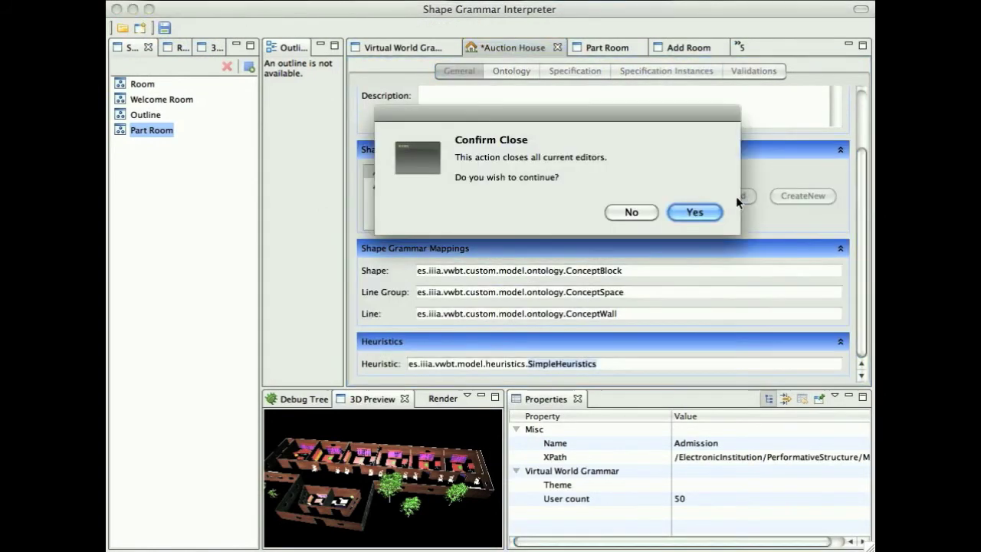
left_click(688, 212)
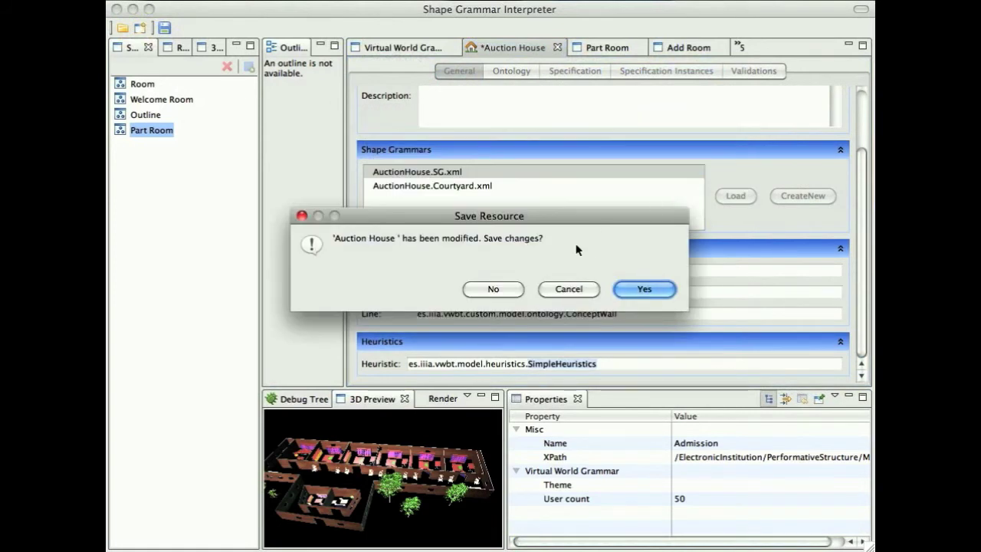
left_click(493, 288)
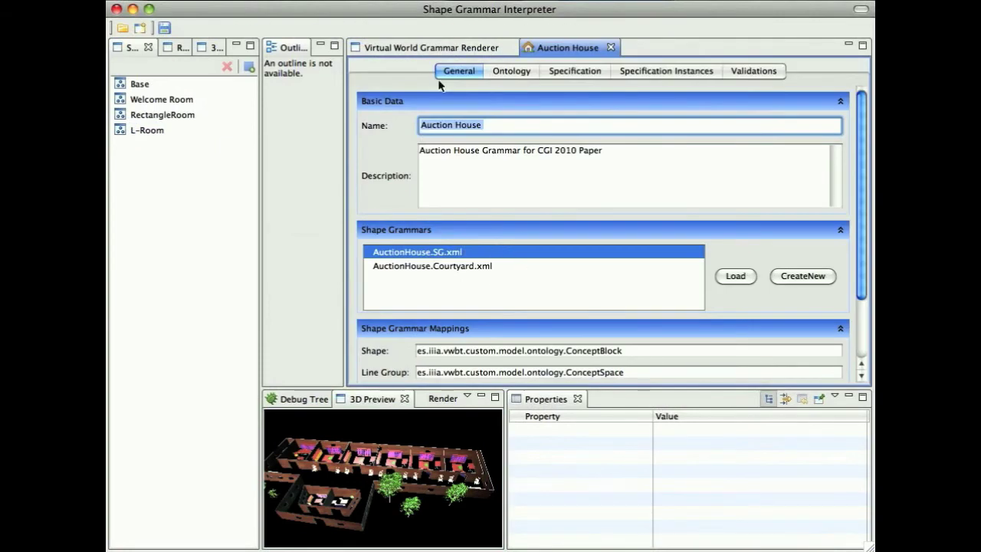
Open the Base shape and shrink its tree-aspen shape
double_click(139, 85)
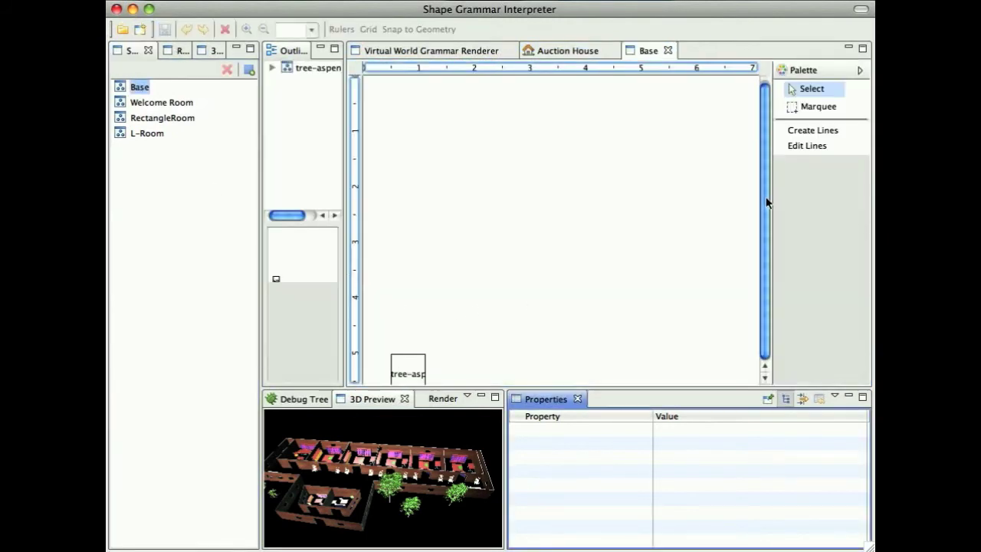
left_click(405, 366)
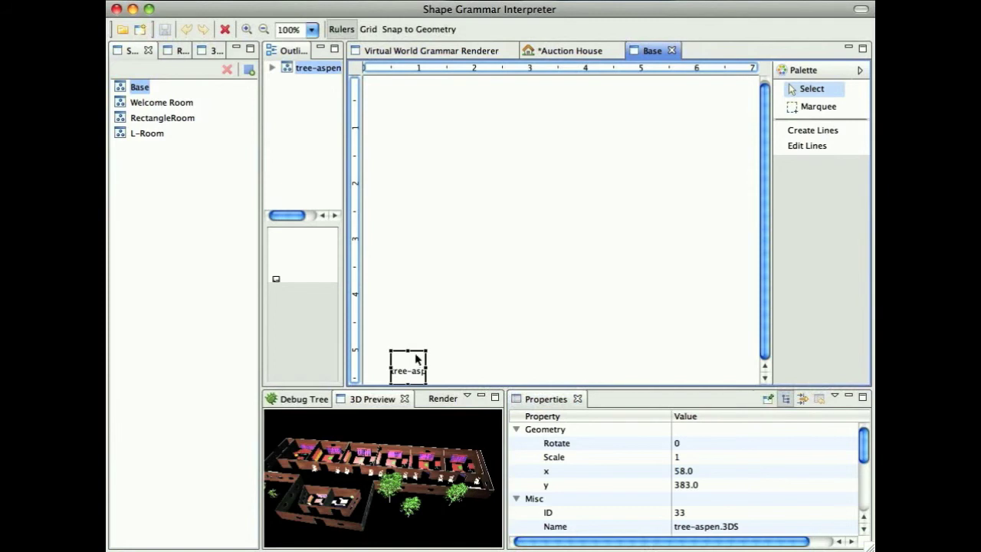
left_click_drag(426, 350, 411, 361)
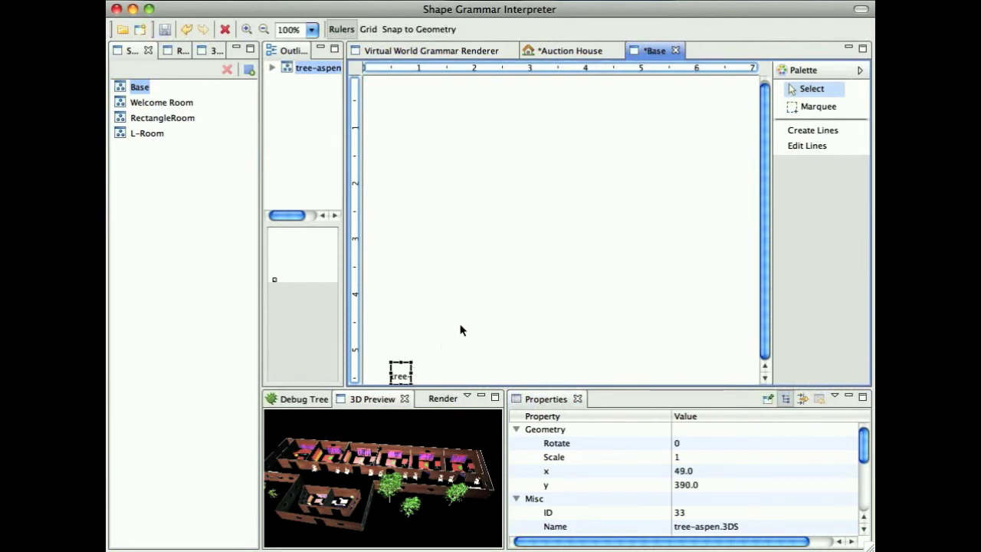
Open the Welcome Room, RectangleRoom and L-Room shapes, ending on RectangleRoom
double_click(150, 102)
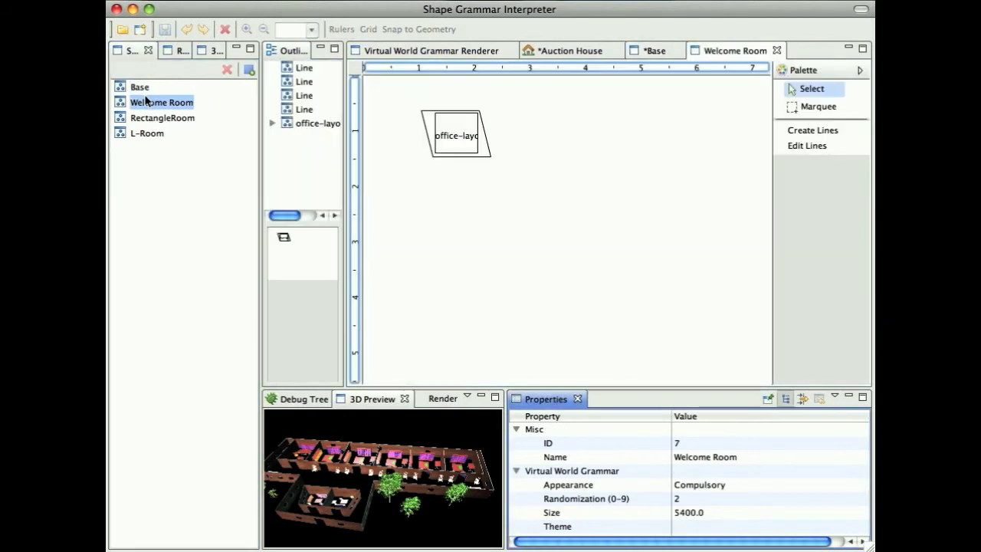
double_click(195, 119)
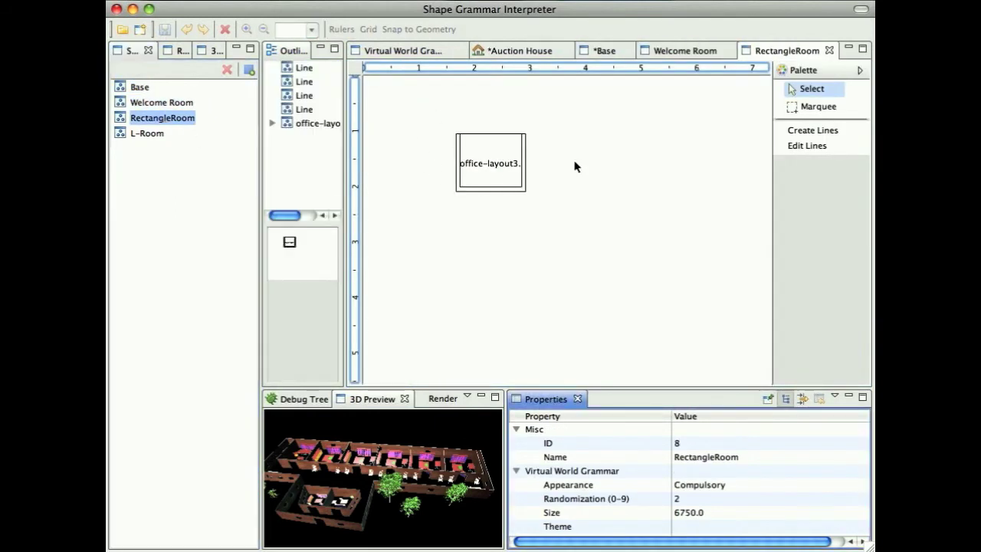
double_click(152, 132)
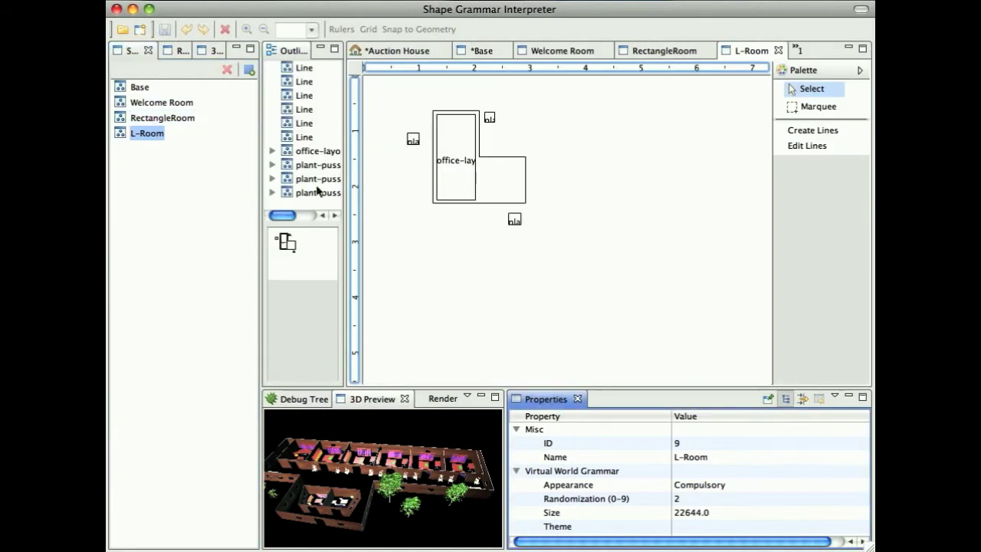
double_click(201, 119)
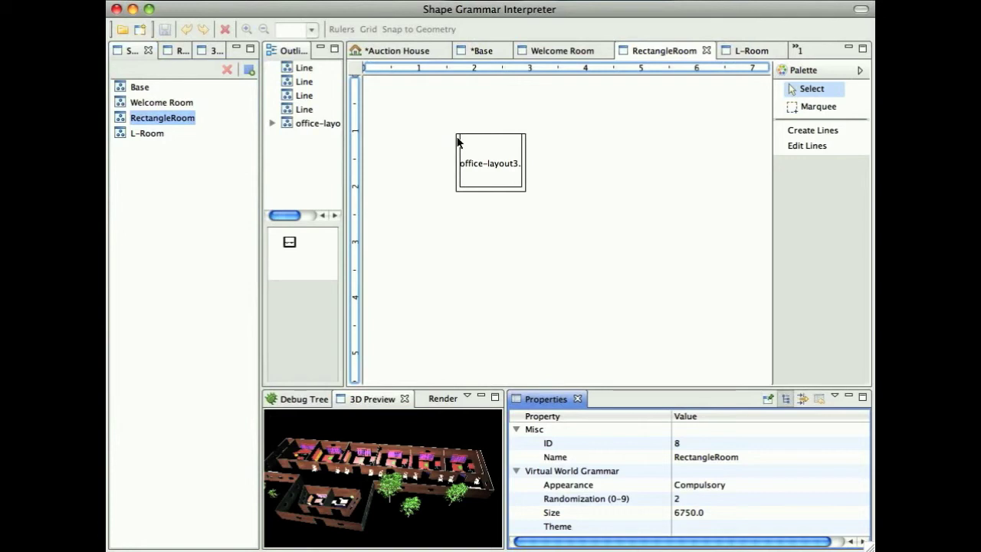
Review the Auction House specification instances and its type and parameter mappings
left_click(425, 51)
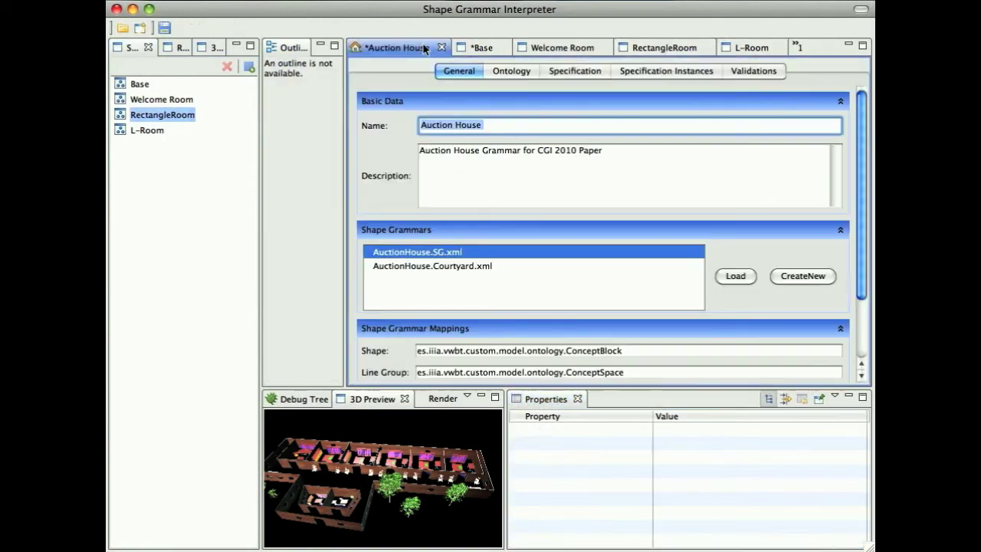
left_click(646, 74)
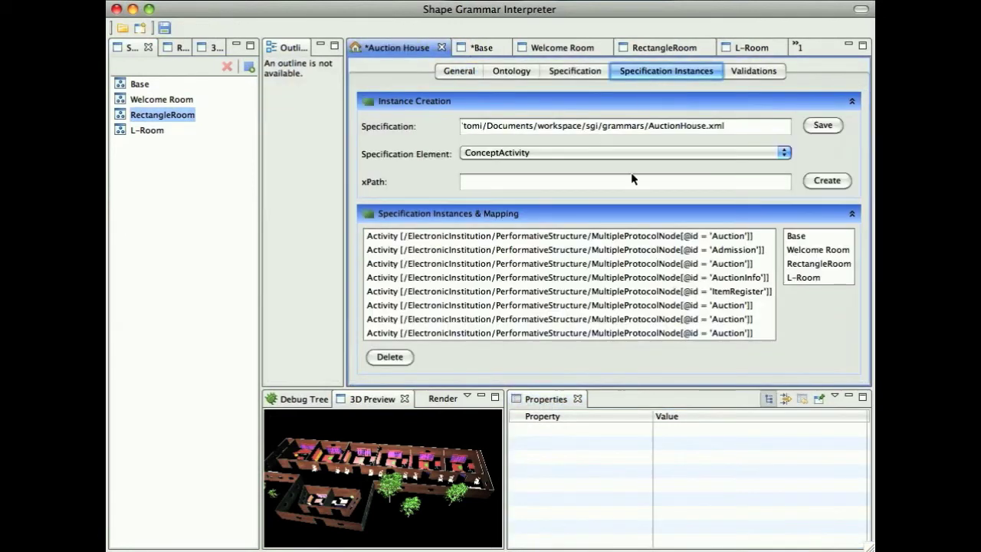
left_click(680, 293)
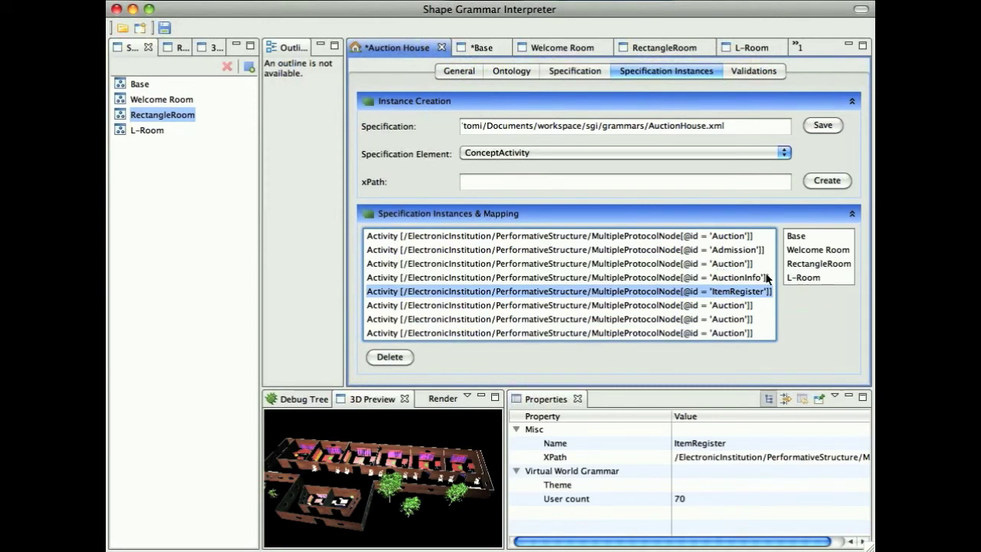
left_click(576, 74)
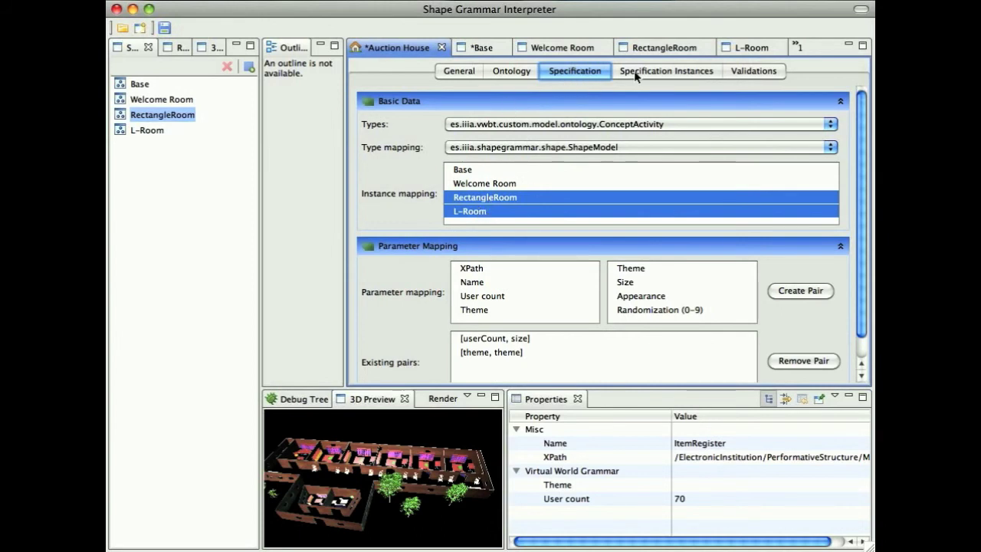
left_click(661, 71)
Map the ItemRegister, AuctionInfo and Admission instances to Welcome Room, then inspect Welcome Room
left_click(745, 292)
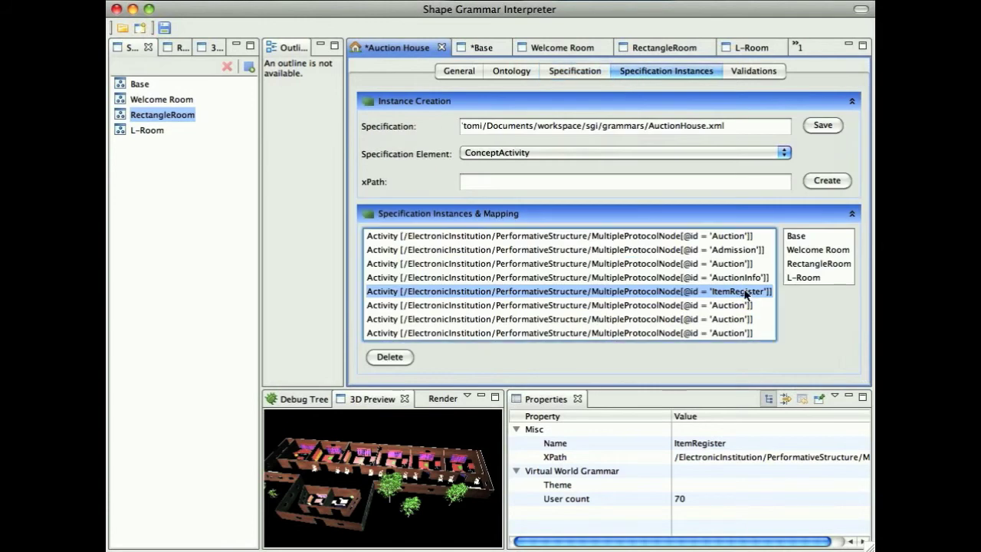
left_click(794, 253)
left_click(712, 279)
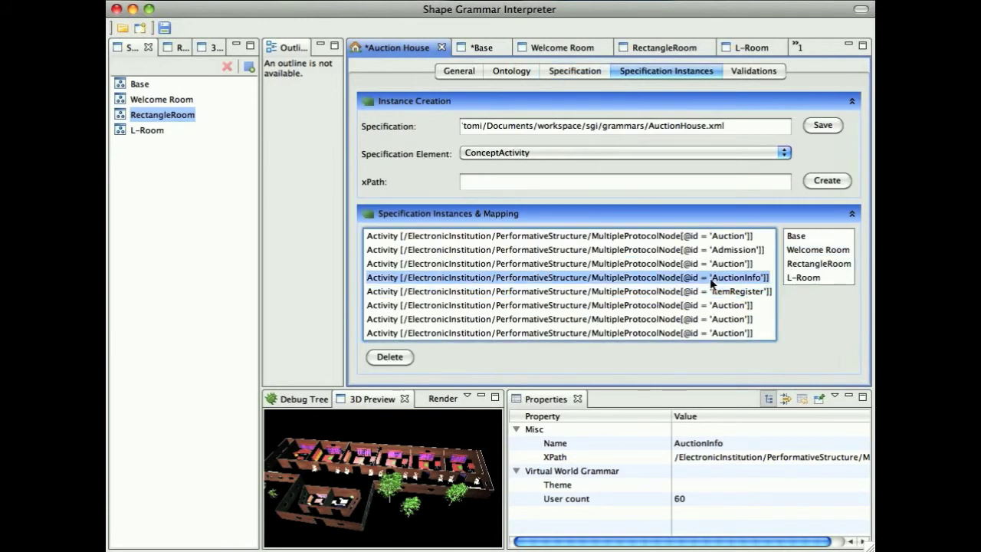
left_click(807, 254)
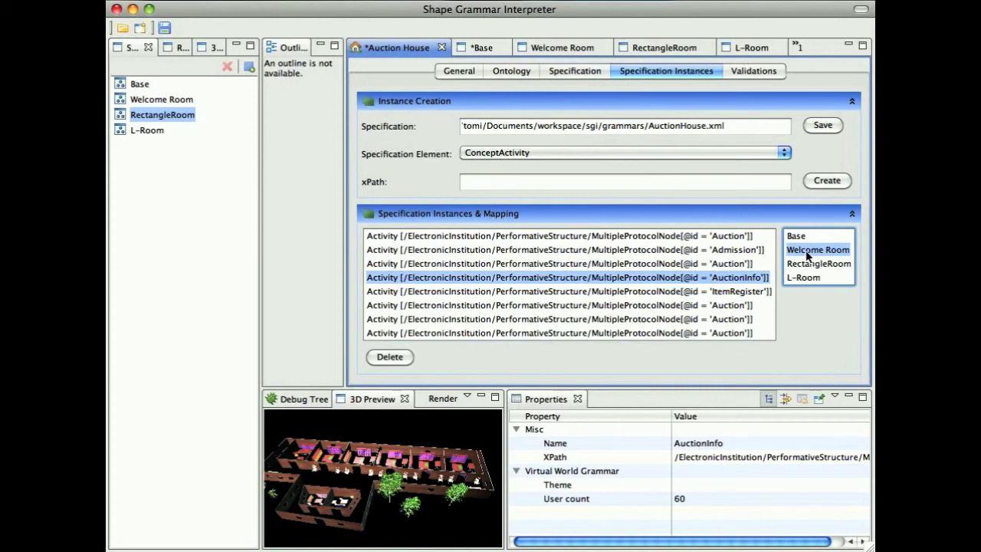
left_click(715, 252)
left_click(802, 251)
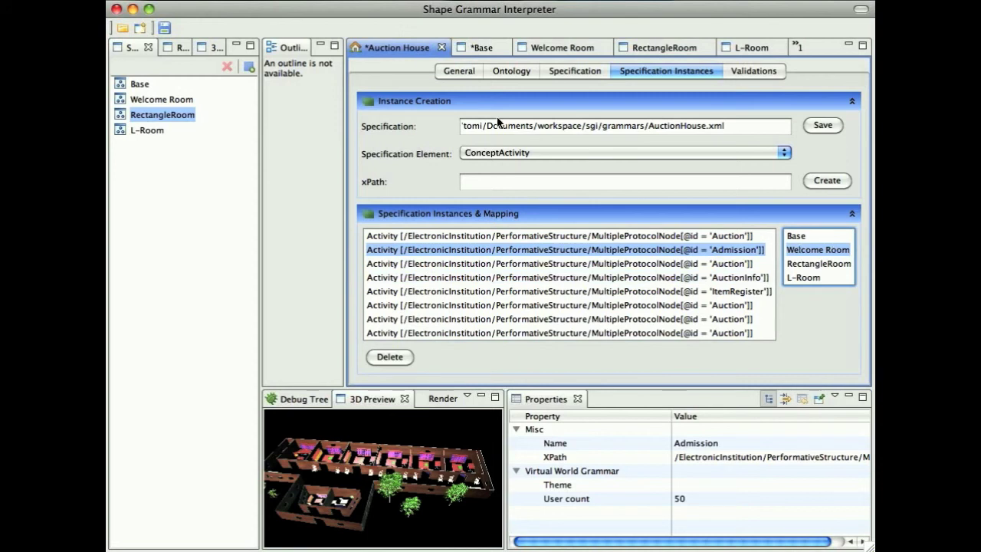
double_click(145, 100)
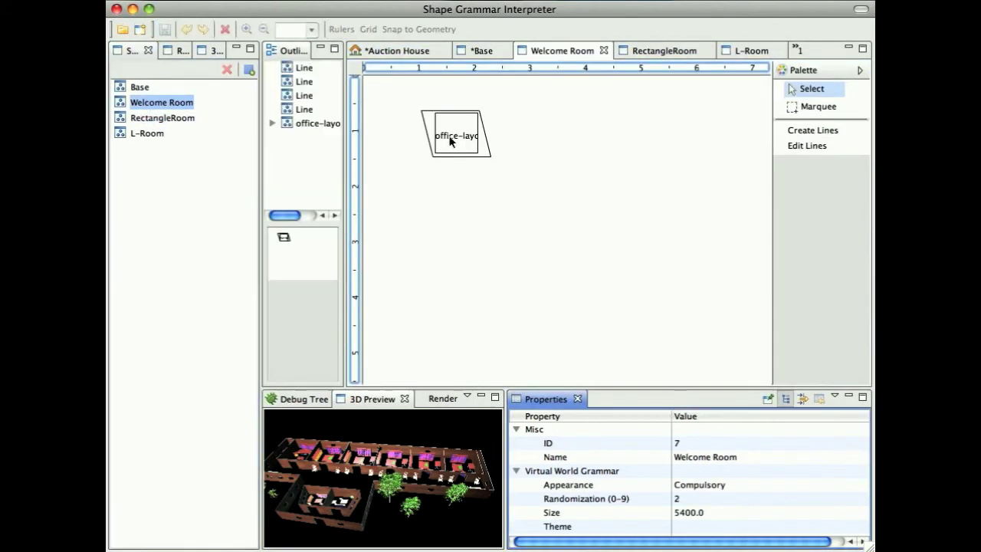
left_click(397, 51)
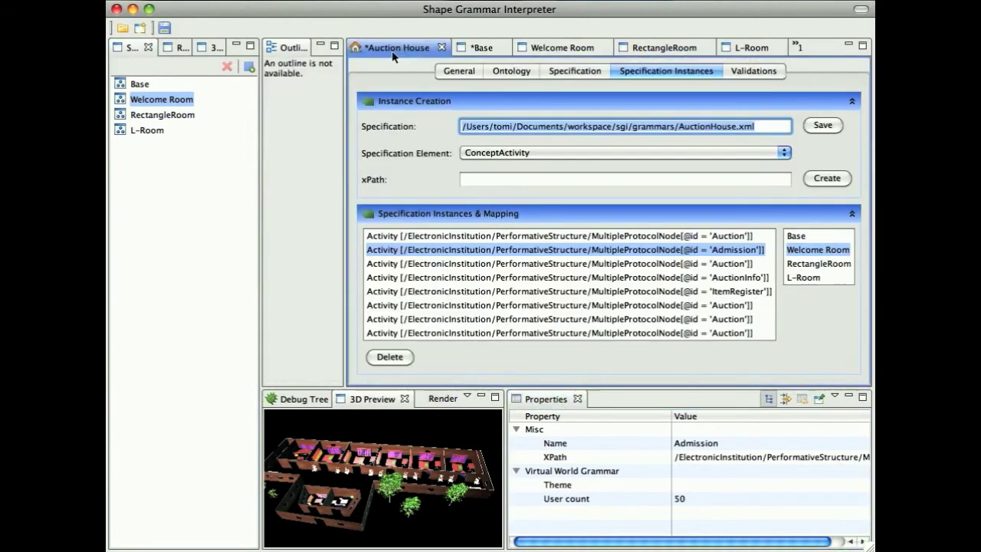
Run the Virtual World Grammar, zoom out to 50% and enlarge the layout canvas
left_click(797, 47)
left_click(827, 89)
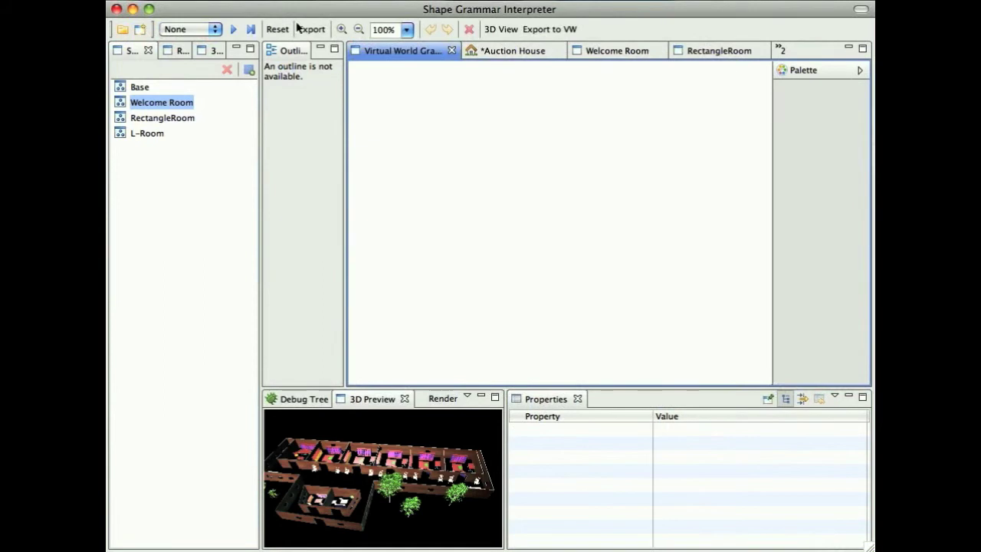
left_click(235, 29)
scroll(462, 108, "down", 2, "ctrl")
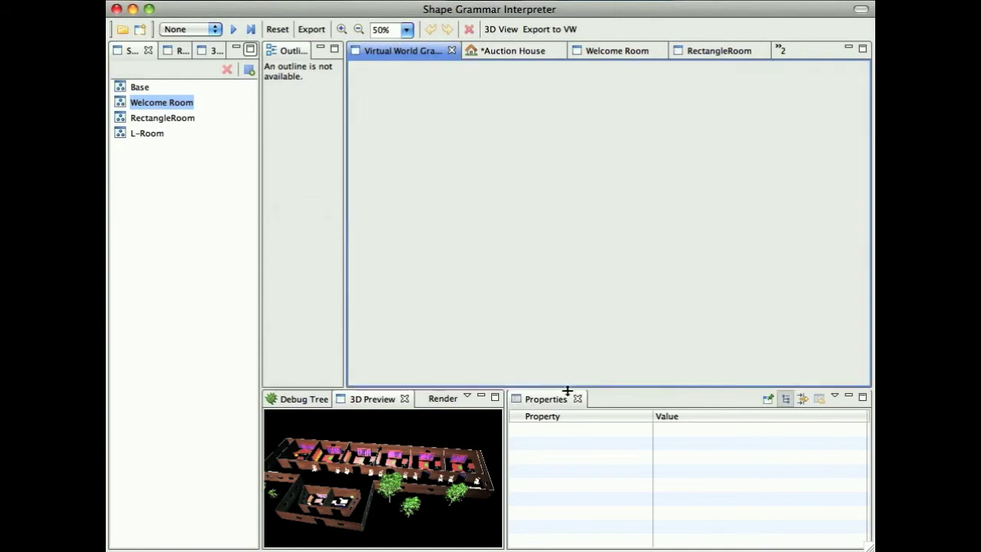
left_click_drag(570, 393, 563, 435)
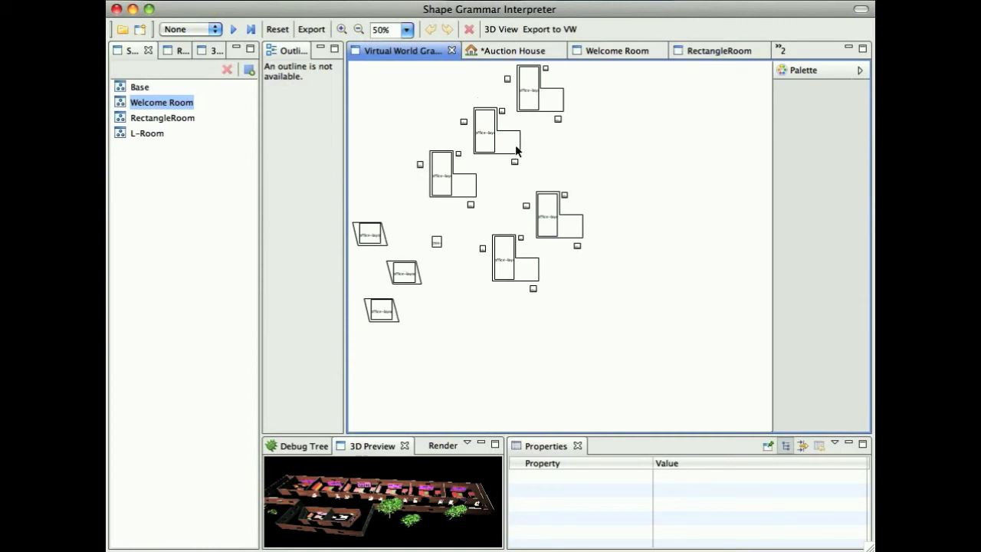
Check the Auction House mapping, then rerun the grammar for a rearranged office layout
left_click(504, 49)
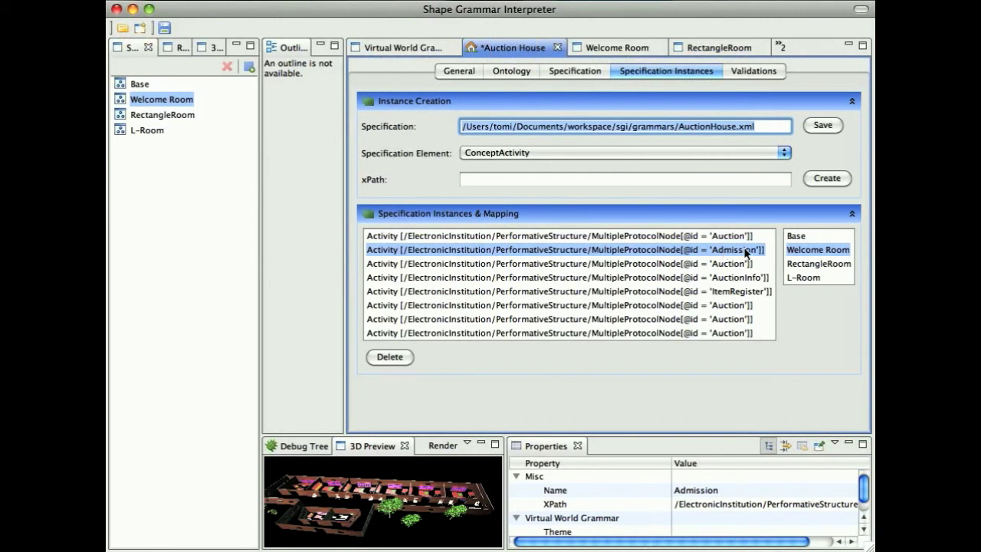
left_click(798, 253)
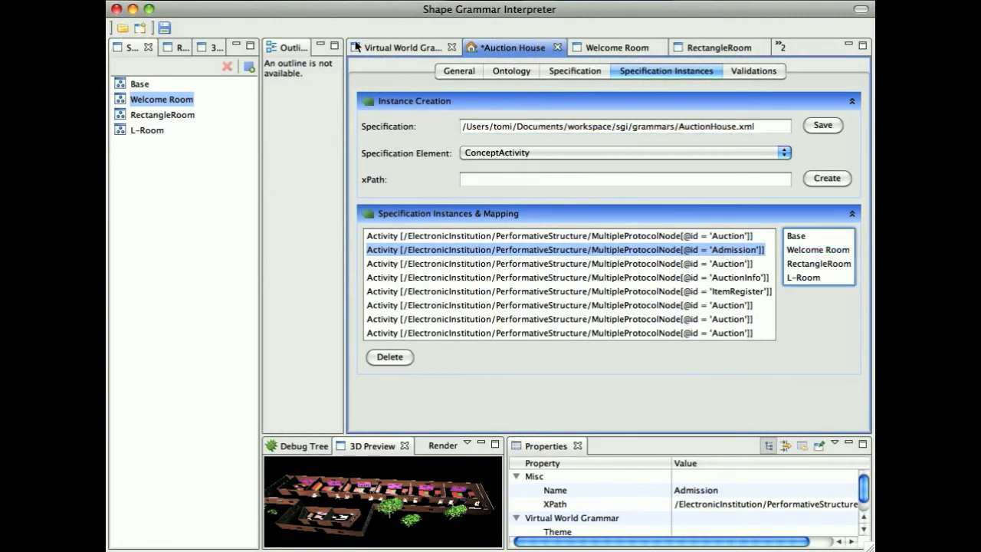
left_click(384, 49)
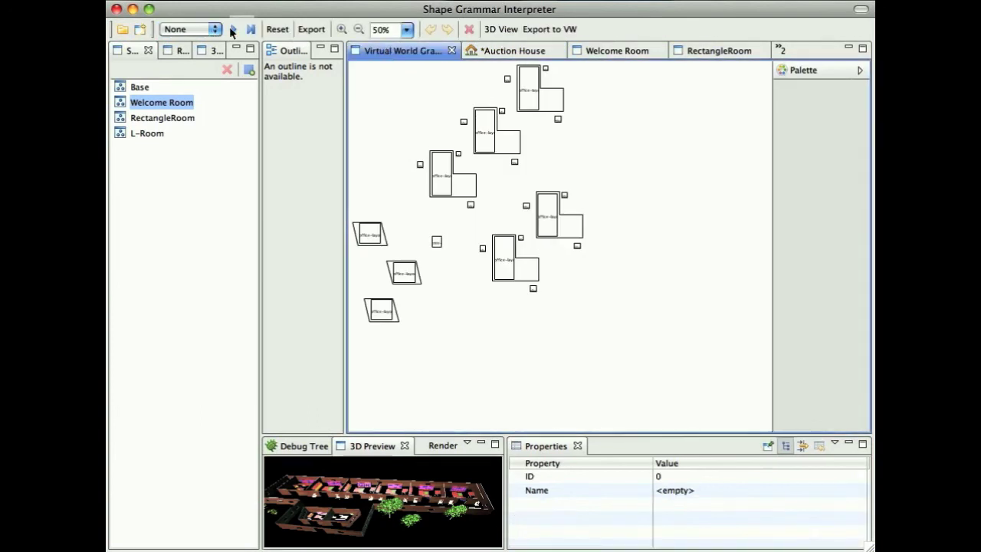
left_click(233, 29)
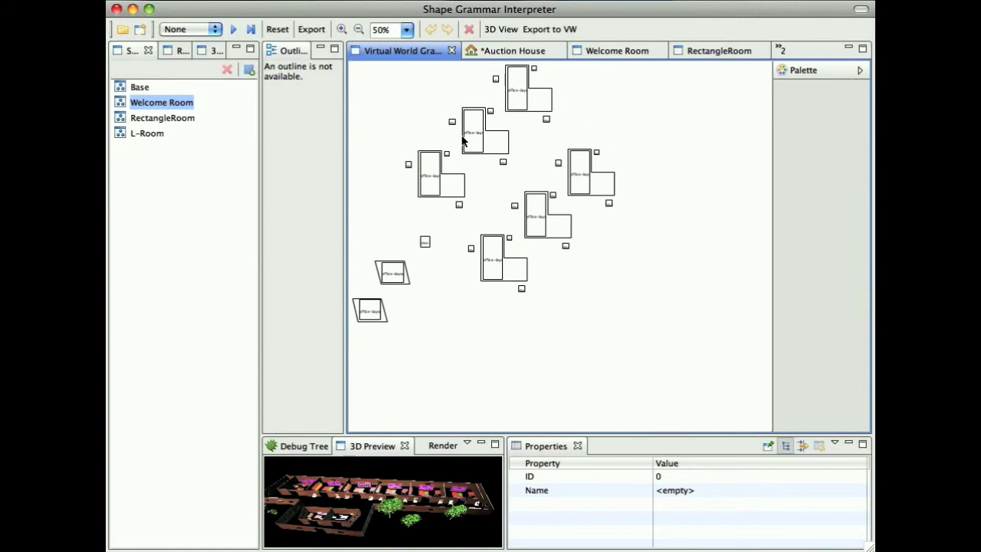
left_click(192, 30)
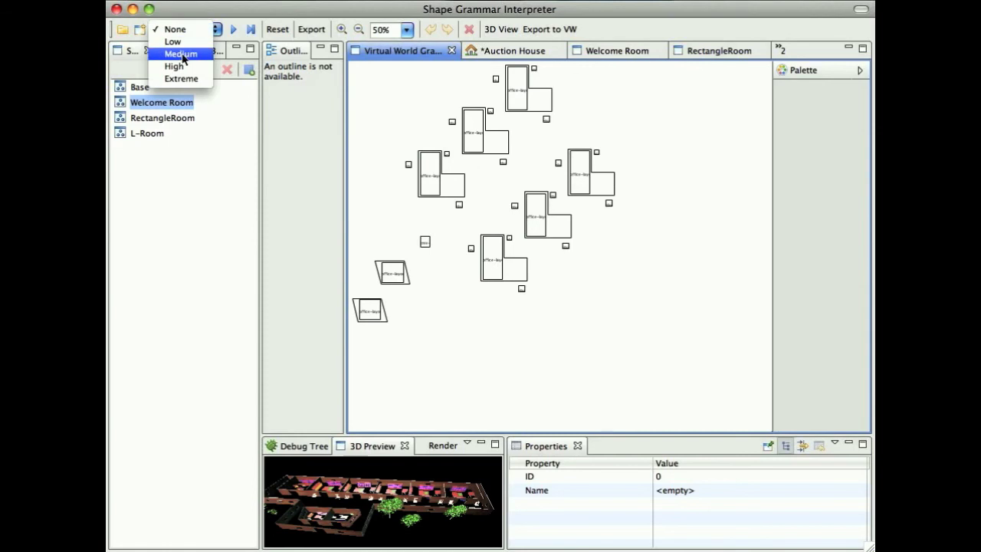
Set randomization to Medium and rerun the grammar eleven times for rotated, scattered rooms
left_click(182, 55)
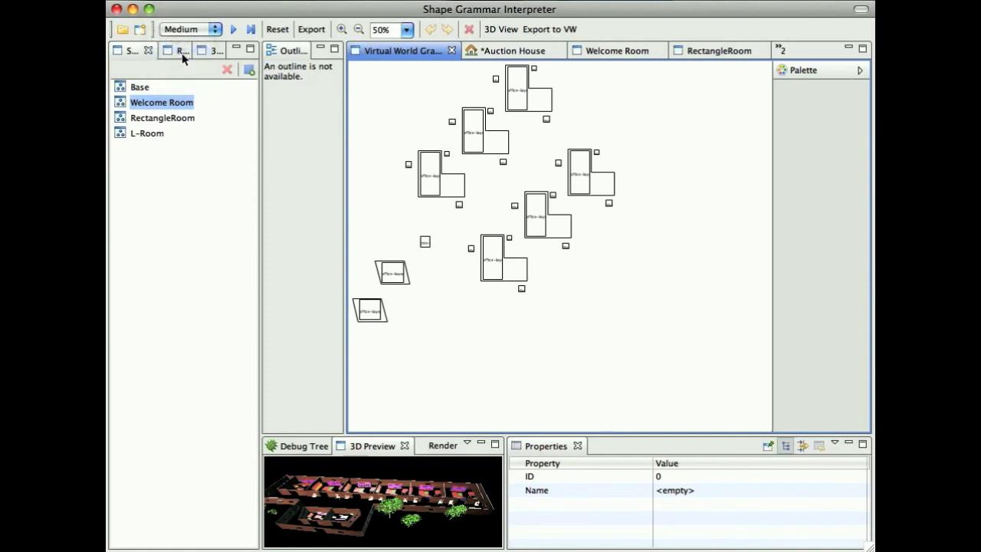
left_click(234, 30)
left_click(234, 30)
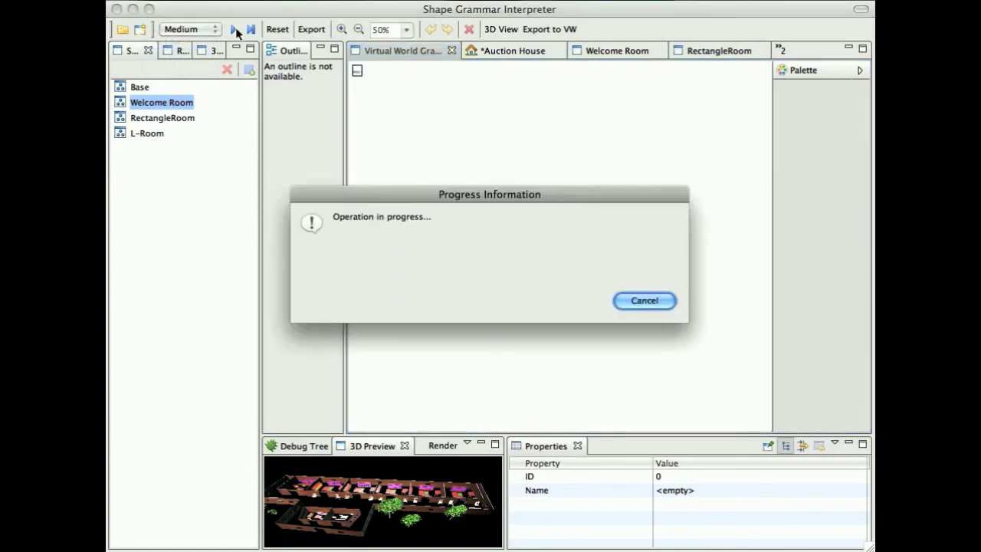
left_click(234, 30)
left_click(235, 30)
left_click(234, 30)
left_click(234, 29)
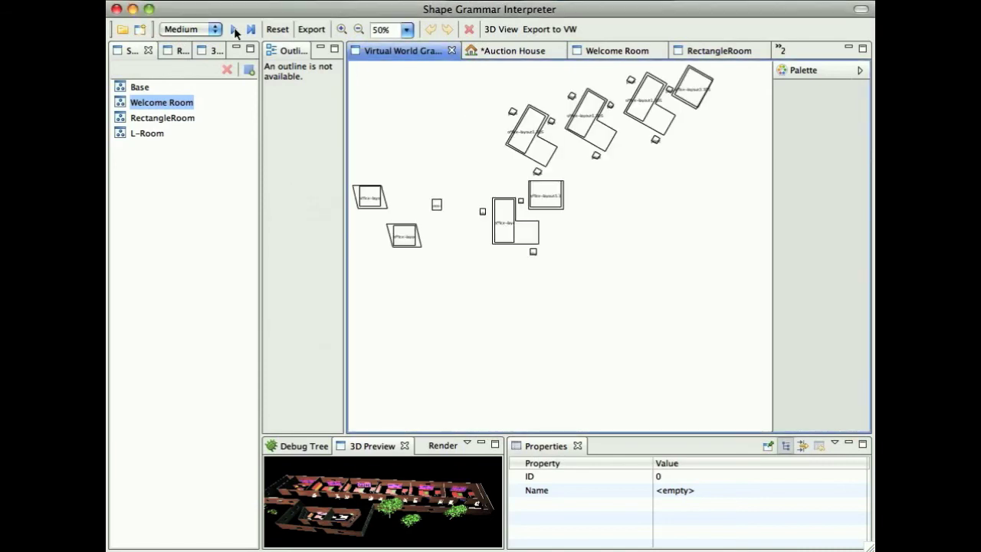
left_click(234, 30)
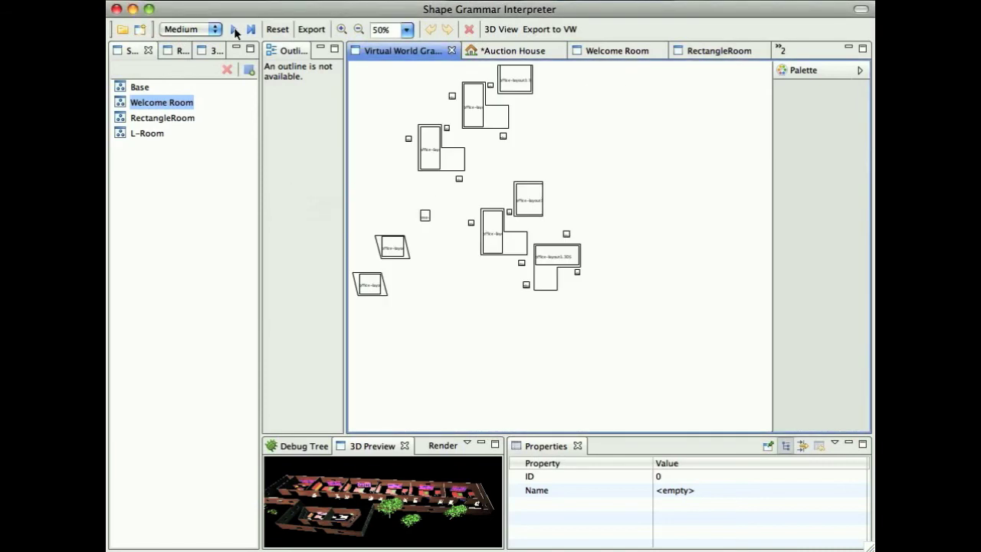
left_click(234, 30)
left_click(235, 30)
left_click(234, 29)
left_click(235, 30)
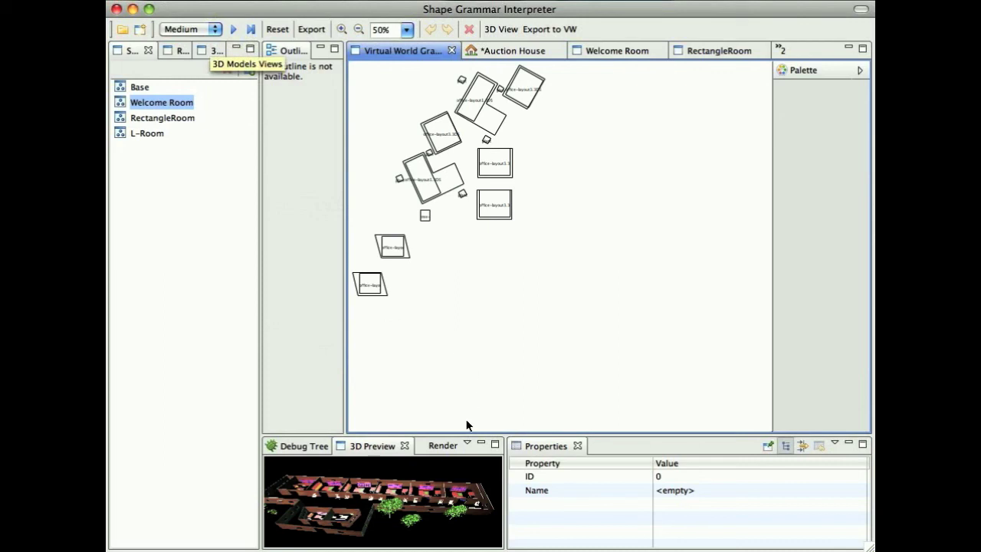
Enlarge the bottom panels and render the angled layout as a full-window 3D preview of furnished brick rooms with trees
left_click_drag(456, 433, 465, 347)
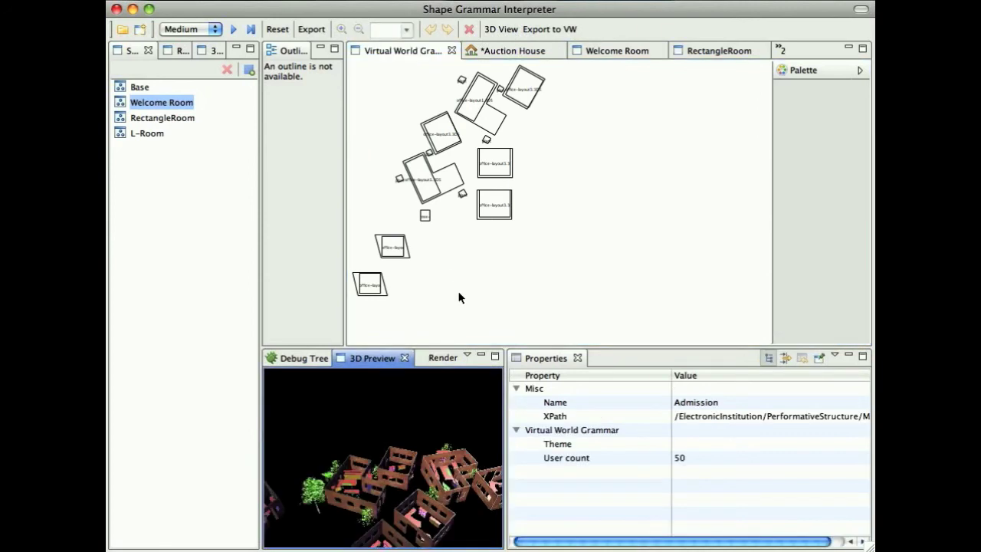
left_click(494, 356)
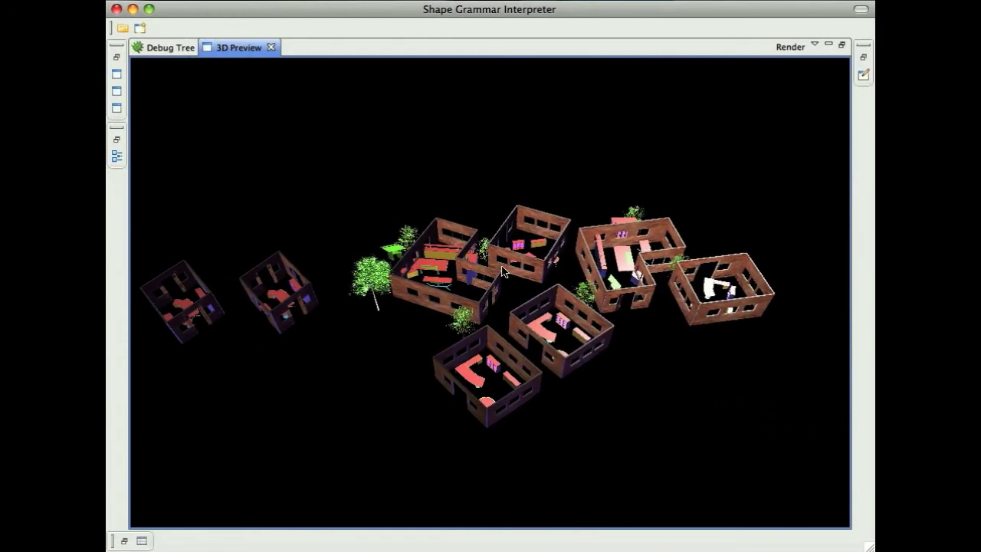
Restore the workspace and run the Virtual World Grammar twice to get L-shaped office rooms in diagonal rows
left_click(841, 45)
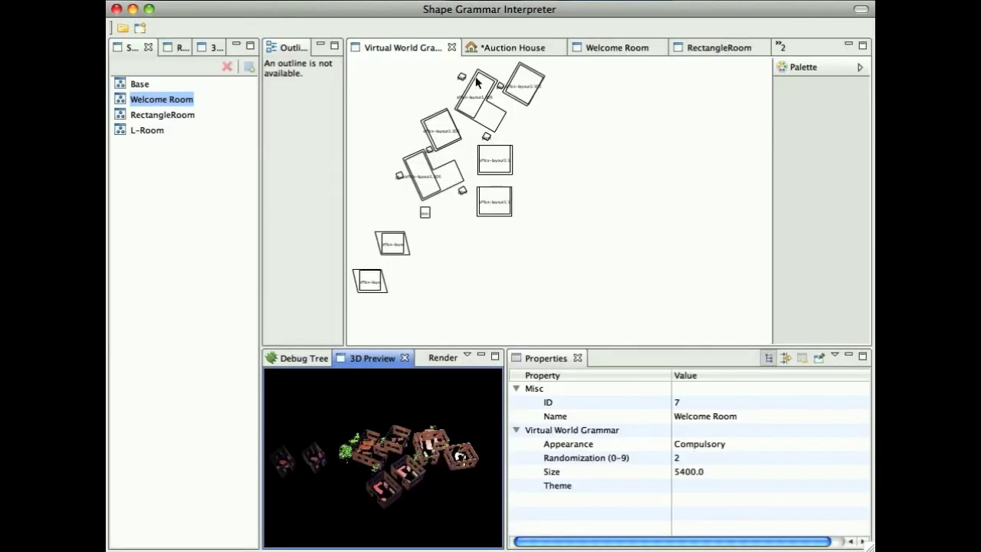
left_click(431, 81)
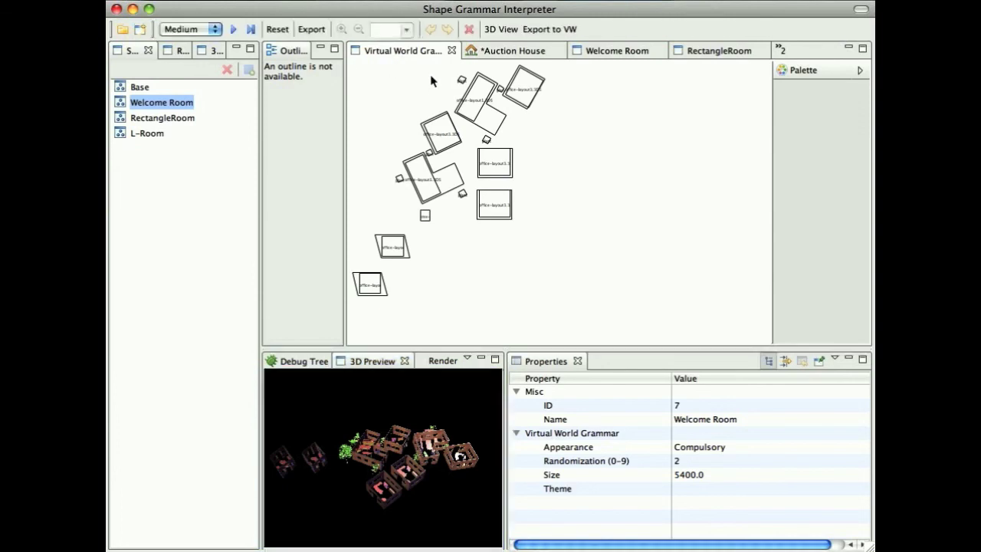
left_click(235, 30)
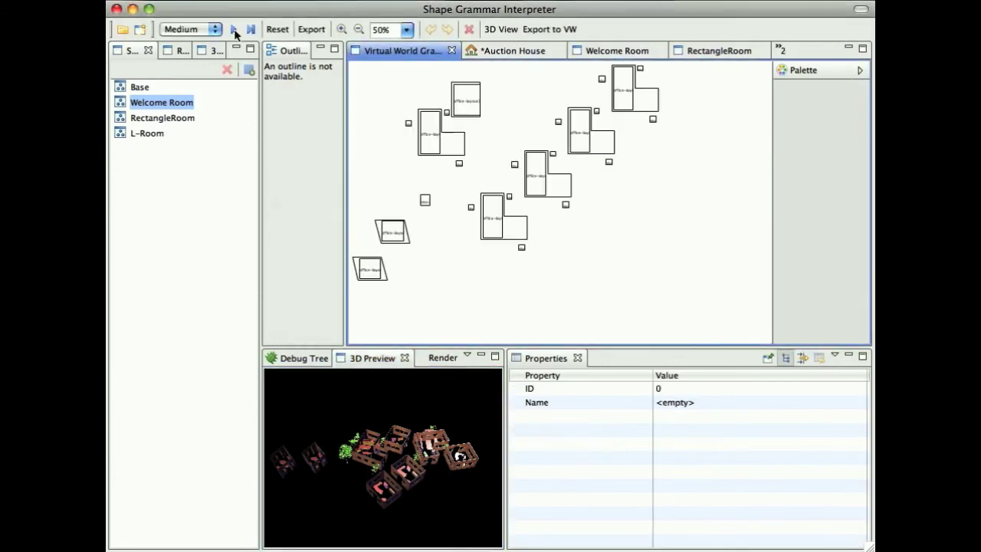
left_click(235, 30)
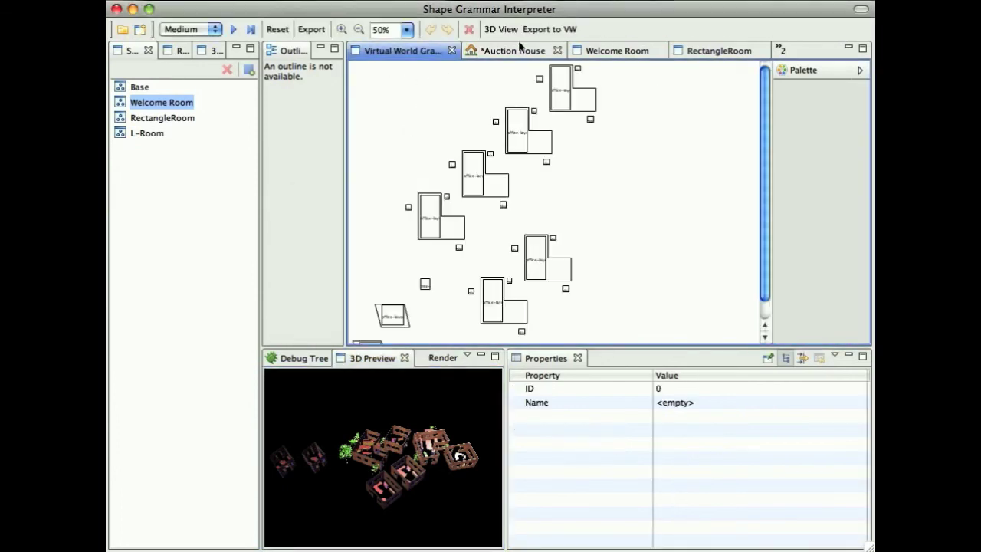